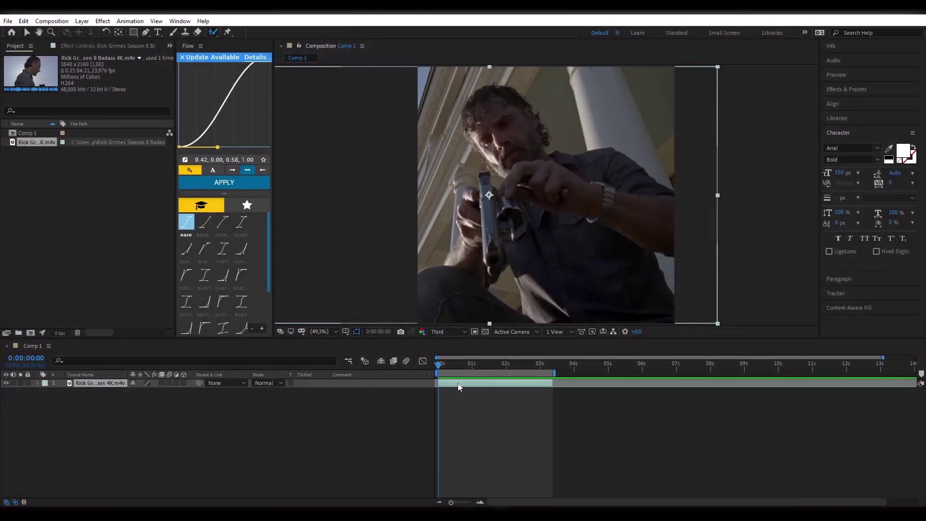
Open the footage layer for rotoscoping and paint a Roto Brush foreground stroke over the man.
double_click(458, 383)
mouse_move(623, 259)
mouse_down()
mouse_move(618, 210)
mouse_move(578, 160)
mouse_move(551, 88)
mouse_up()
Correct the Roto Brush boundary along the man's hair, cheek and beard on the side facing the porch.
scroll(618, 210, up, 1)
key(h)
drag(586, 187, 599, 271)
scroll(558, 241, up, 2)
drag(542, 209, 536, 198)
scroll(536, 198, up, 1)
mouse_move(550, 260)
mouse_down()
mouse_move(532, 209)
mouse_move(565, 205)
mouse_up()
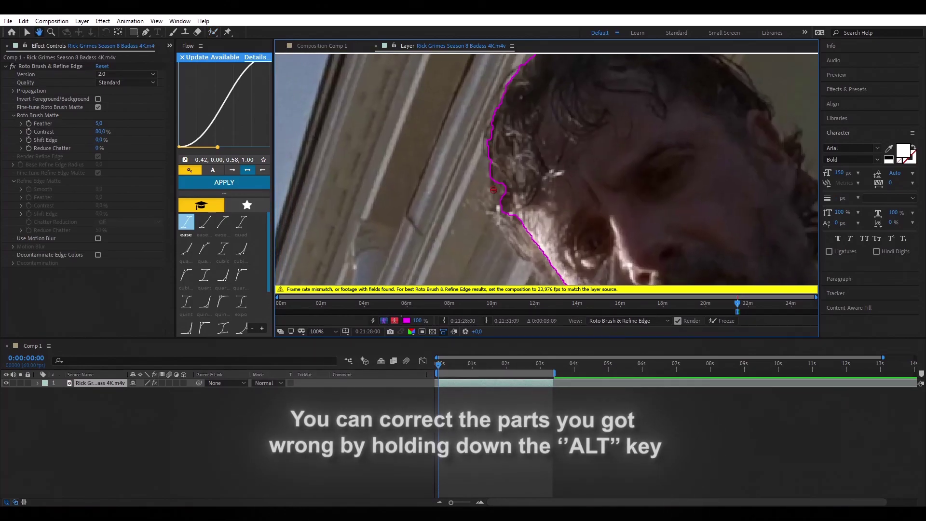
mouse_move(498, 215)
mouse_down()
mouse_move(496, 191)
mouse_move(487, 203)
mouse_move(538, 255)
mouse_up()
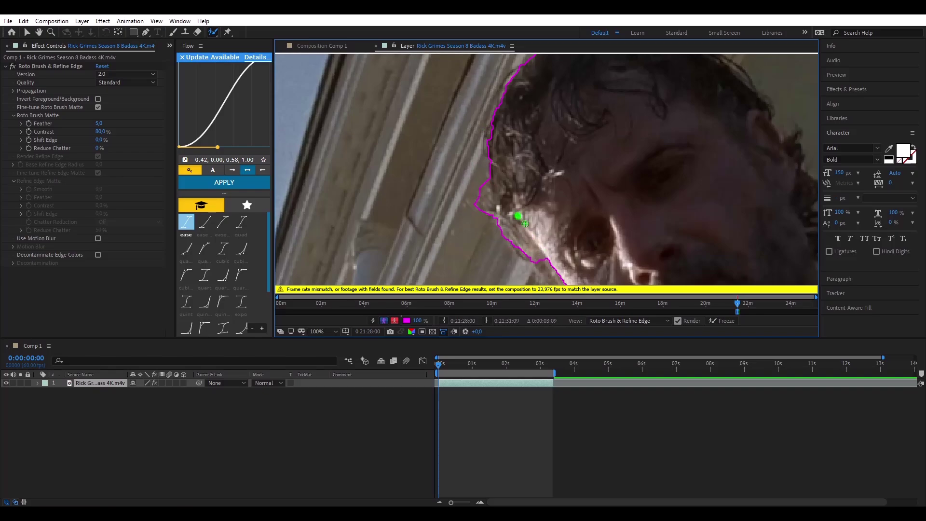
drag(525, 224, 480, 207)
drag(566, 257, 481, 149)
drag(475, 140, 491, 184)
Refine the Roto Brush boundary around the front sight at the tip of the revolver's barrel.
scroll(445, 190, down, 1)
scroll(467, 203, up, 2)
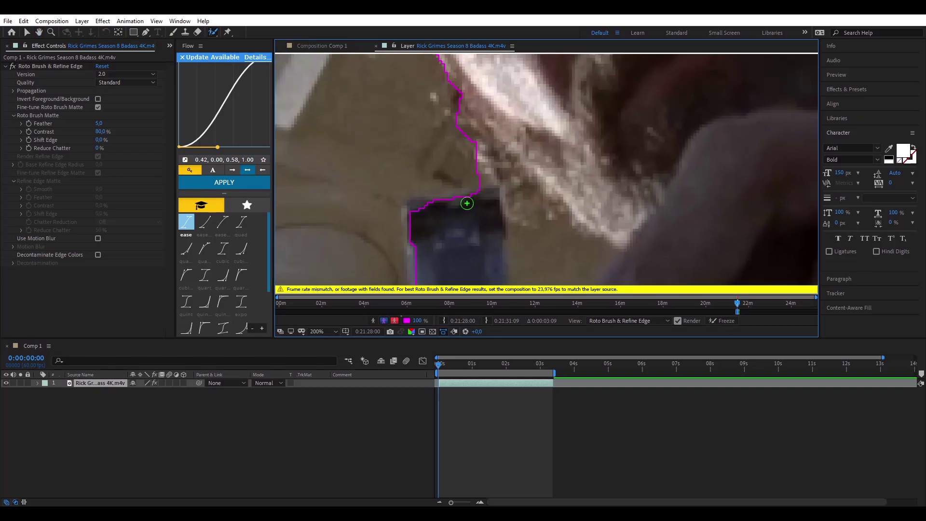
drag(429, 197, 454, 210)
Add the fingers and hand gripping the revolver to the Roto Brush selection.
scroll(453, 210, down, 2)
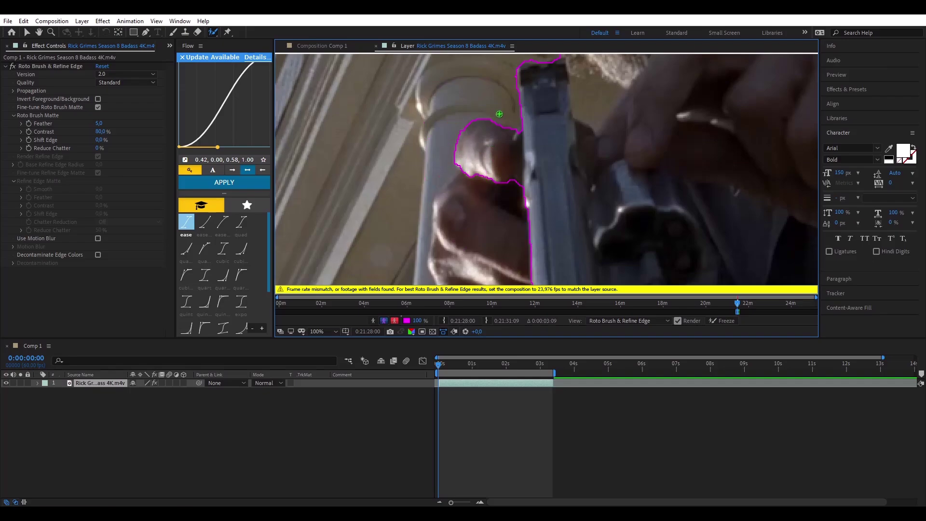
scroll(497, 115, up, 1)
scroll(404, 140, down, 1)
drag(405, 141, 467, 231)
scroll(467, 232, up, 1)
mouse_move(405, 192)
mouse_down()
mouse_move(425, 228)
mouse_move(517, 147)
mouse_move(475, 285)
mouse_move(462, 219)
mouse_up()
scroll(517, 148, down, 1)
Clean up the Roto Brush boundary around the man's elbow and the remaining edges near the revolver.
drag(724, 231, 497, 217)
drag(601, 203, 546, 275)
drag(605, 201, 611, 218)
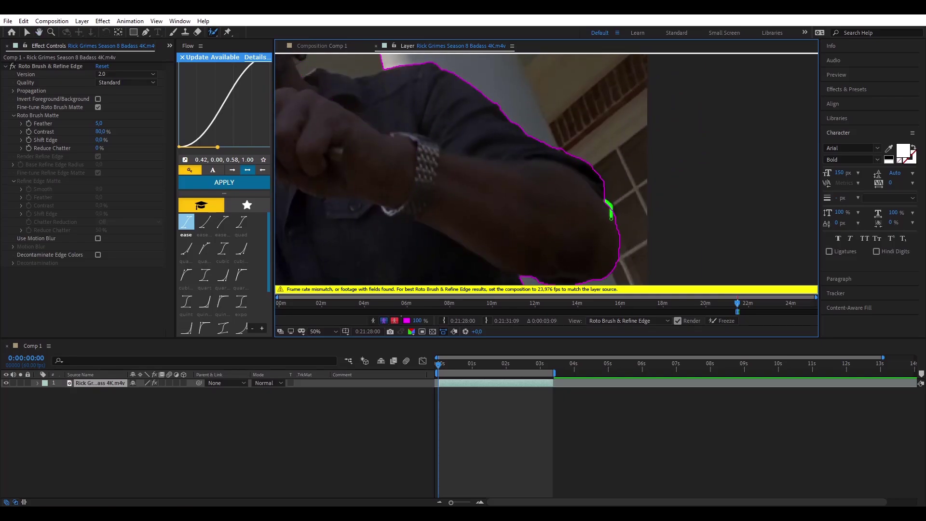
drag(536, 217, 536, 254)
mouse_move(292, 82)
mouse_down()
mouse_move(437, 254)
mouse_move(389, 275)
mouse_move(492, 178)
mouse_up()
scroll(437, 255, up, 1)
scroll(492, 178, down, 1)
scroll(492, 178, up, 1)
drag(386, 270, 399, 213)
scroll(400, 222, down, 1)
drag(411, 258, 412, 233)
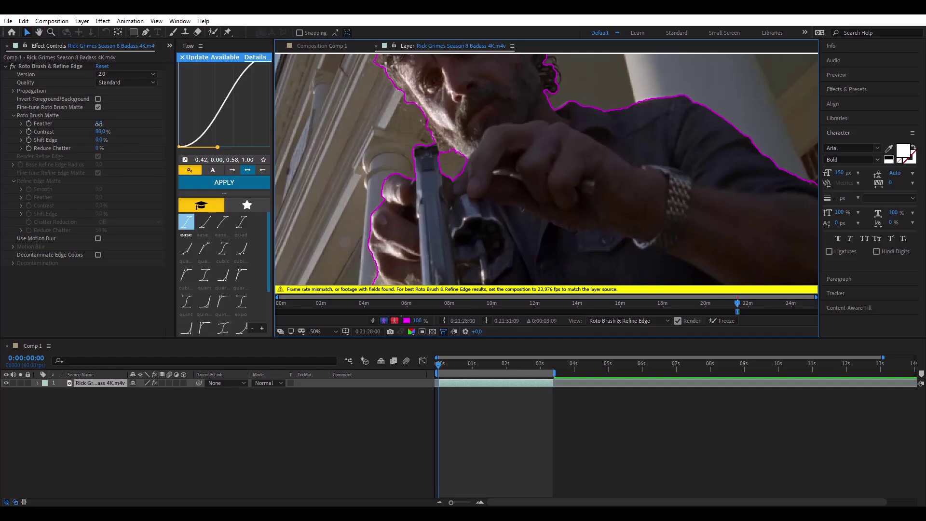
Set the Roto Brush Matte feather to 15.
drag(98, 123, 125, 129)
text(15)
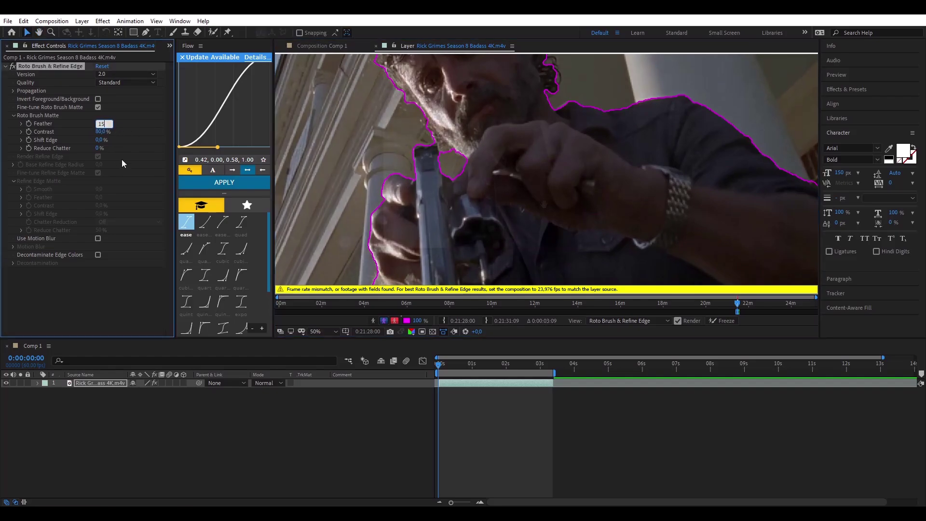
key(Return)
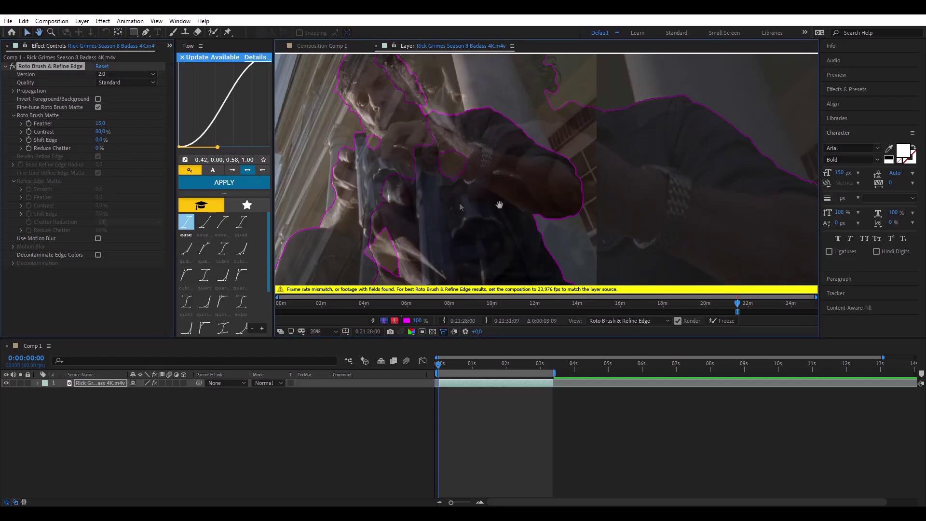
Freeze the Roto Brush & Refine Edge propagation for the clip.
scroll(500, 204, down, 1)
drag(502, 205, 588, 240)
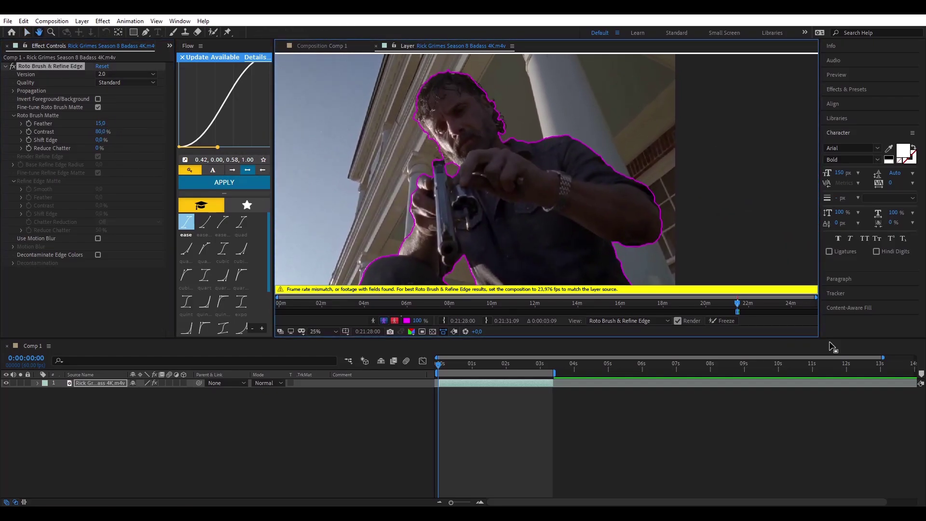
key(v)
click(731, 323)
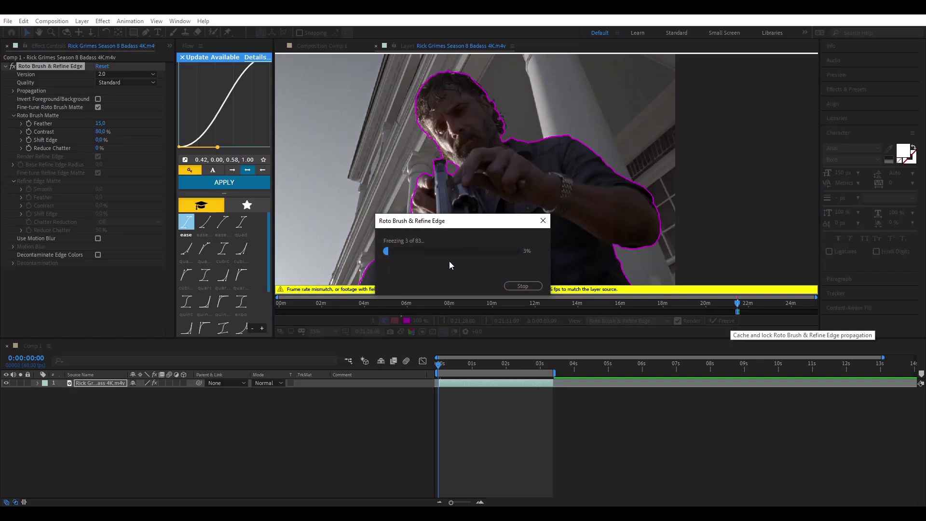
drag(442, 221, 448, 325)
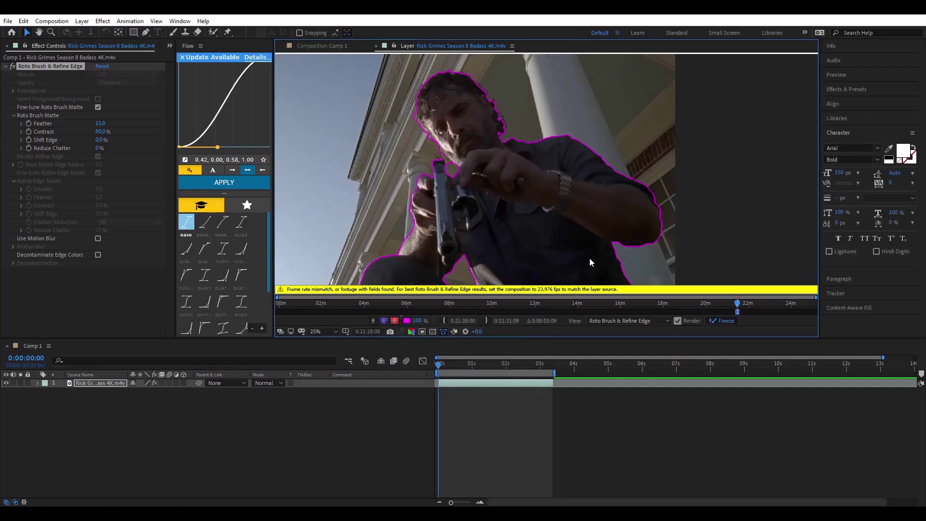
Close the layer view and shift the rotoscoped clip in Comp 1 so it starts at the first frame.
click(335, 46)
click(375, 46)
click(480, 502)
click(480, 502)
click(480, 503)
click(480, 502)
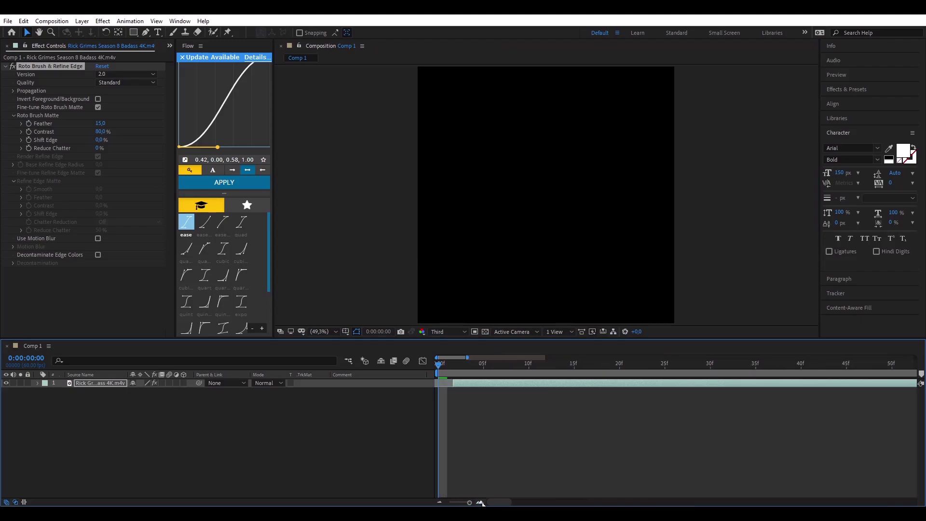
click(480, 502)
drag(467, 383, 437, 383)
scroll(542, 187, down, 2)
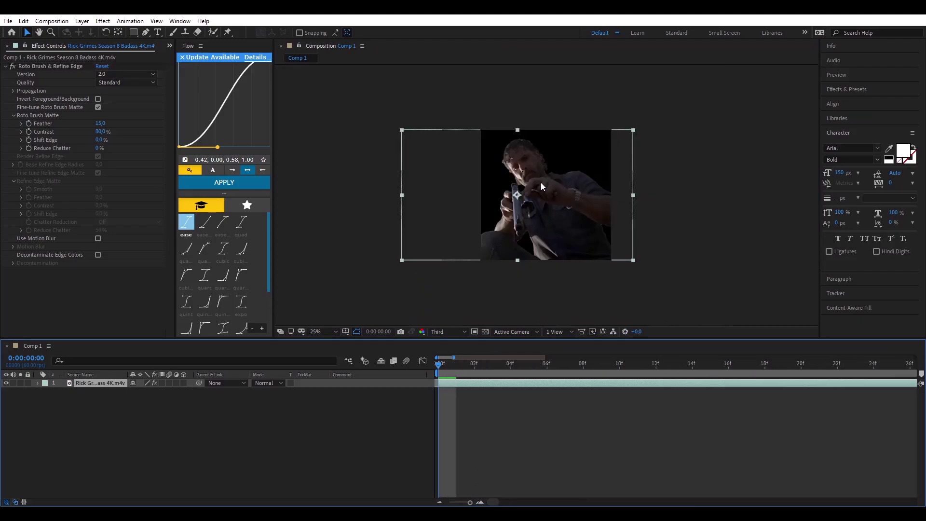
Duplicate the rotoscoped layer and delete the Roto Brush & Refine Edge effect from the lower copy.
key(ctrl+d)
click(462, 391)
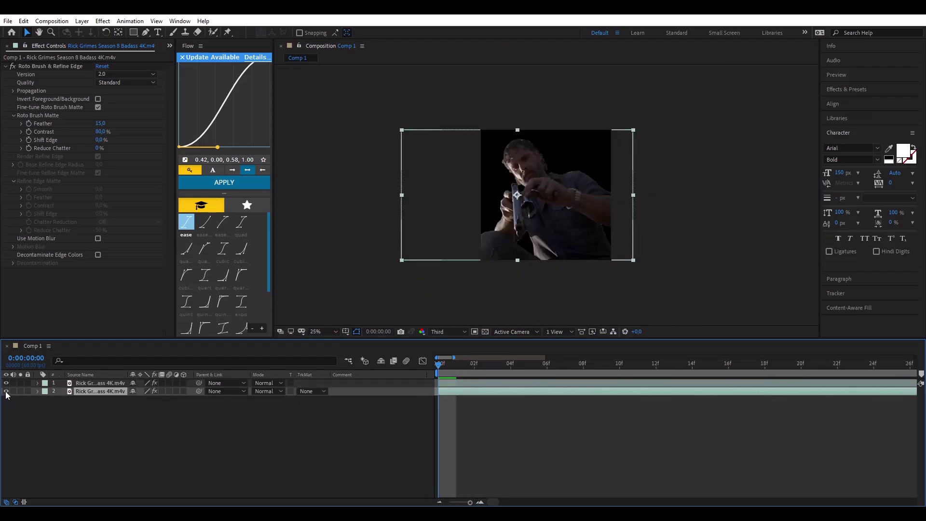
click(39, 66)
key(Delete)
scroll(537, 166, up, 2)
click(469, 383)
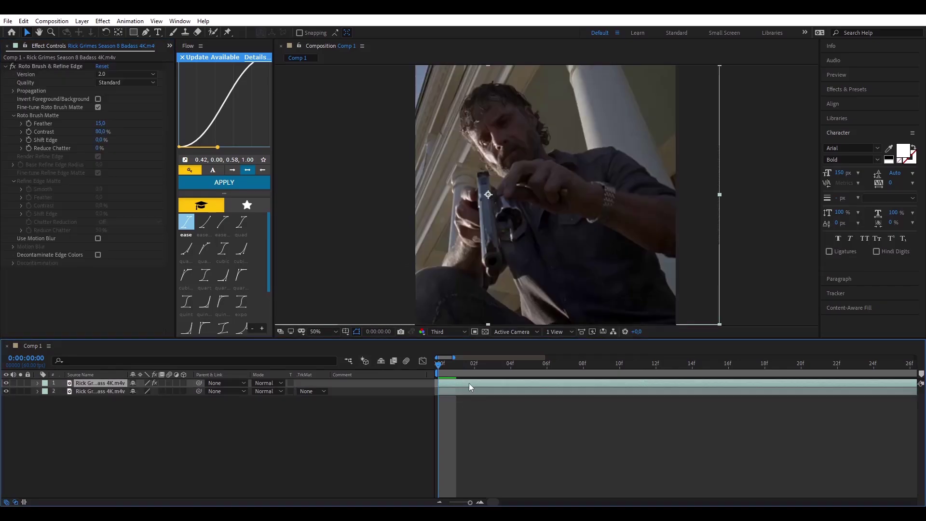
click(570, 393)
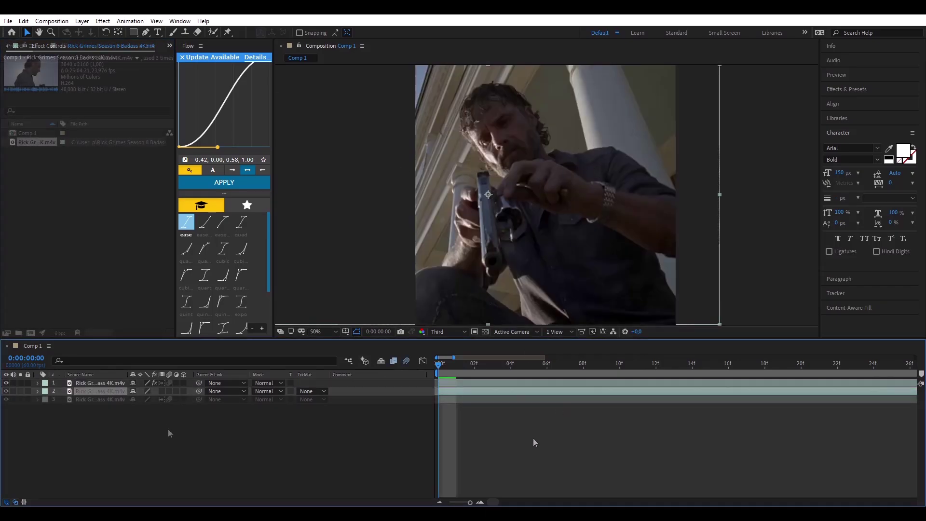
Add a null object to Comp 1.
right_click(169, 434)
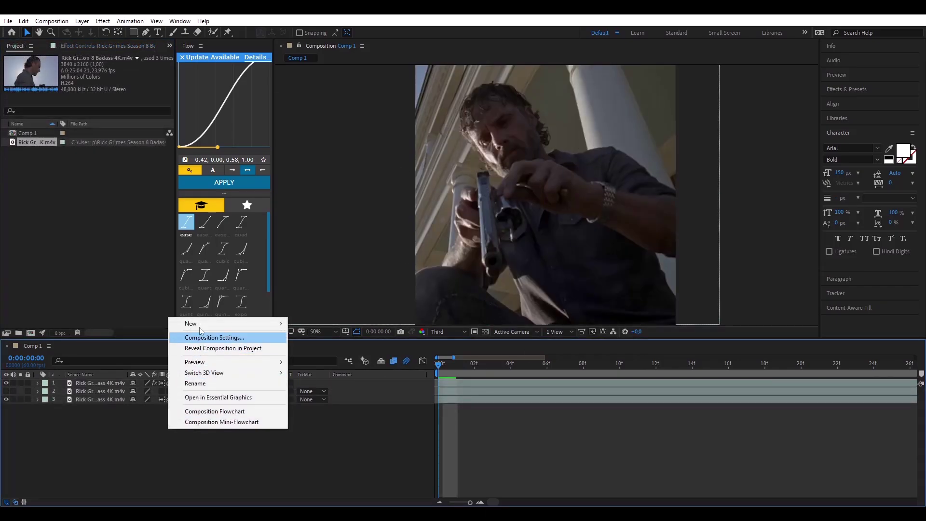
mouse_move(193, 323)
click(314, 380)
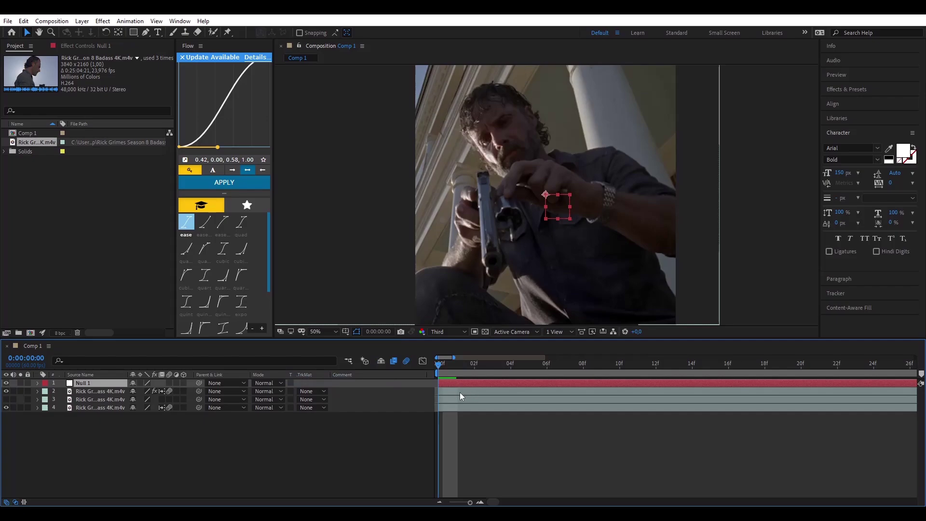
Show the middle footage copy and parent the three footage layers to Null 1.
click(440, 399)
click(7, 399)
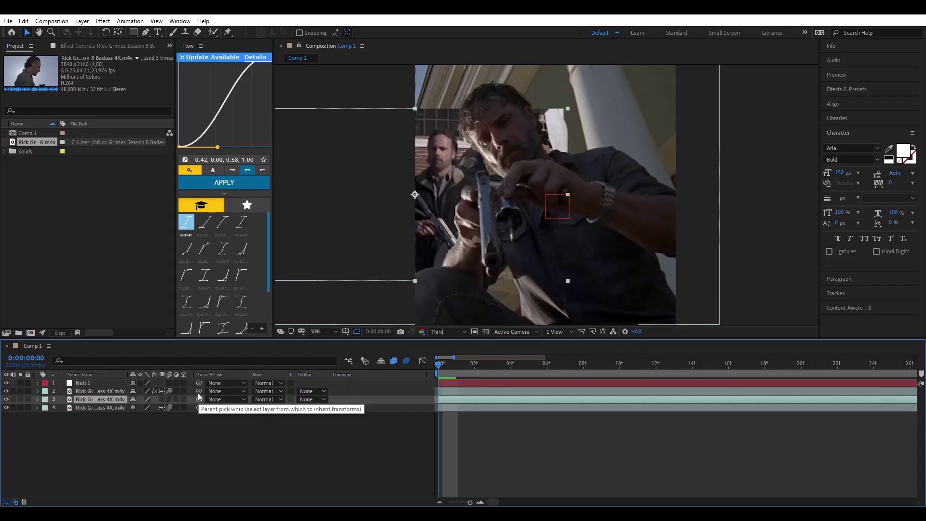
drag(198, 392, 103, 380)
drag(197, 408, 94, 385)
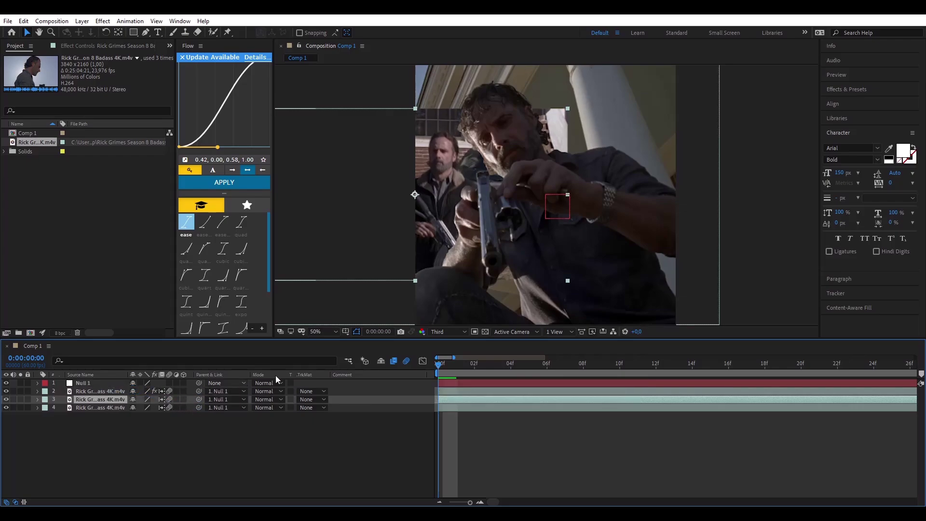
Enlarge the middle footage layer and set its position to -616, -98 so the second figure stands behind the man.
key(p)
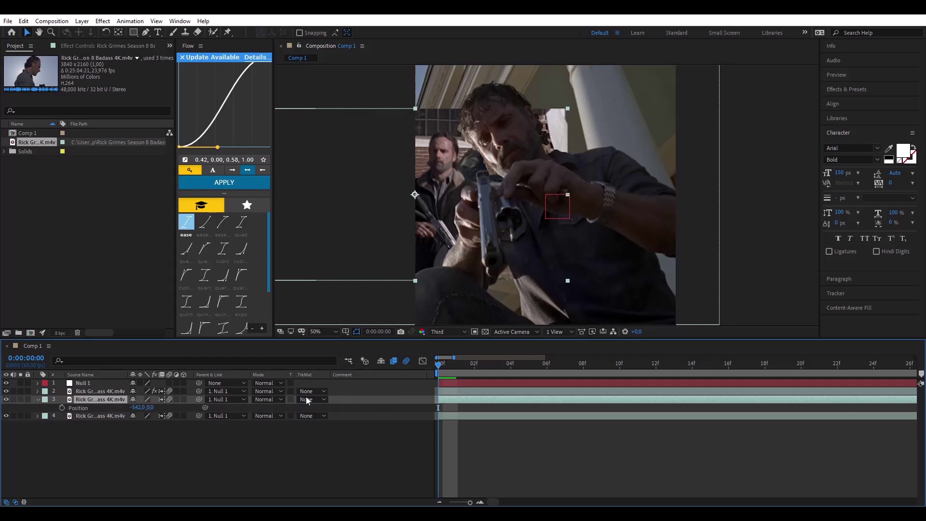
mouse_move(139, 408)
mouse_down()
mouse_move(106, 397)
mouse_move(152, 408)
mouse_move(102, 401)
mouse_move(132, 408)
mouse_up()
key(s)
key(p)
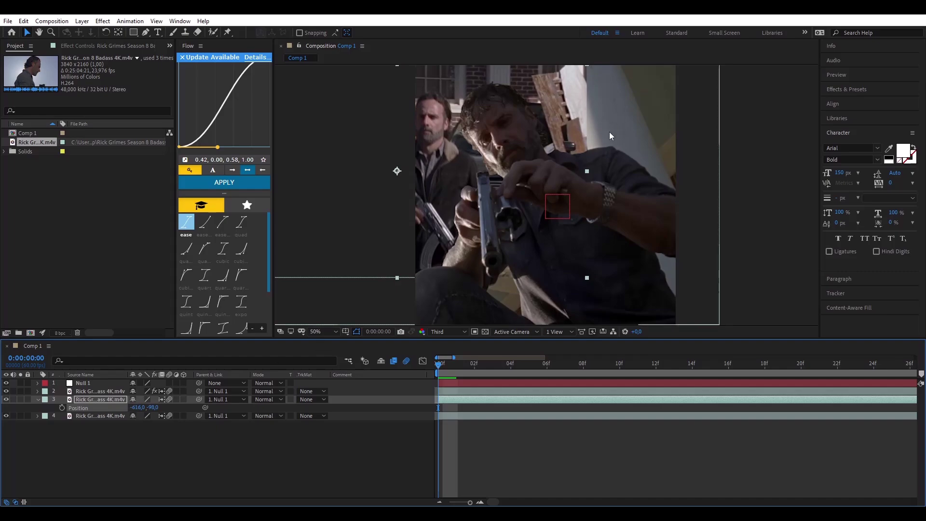
Draw a rectangular mask over the middle footage layer that trims its edge behind the man's head.
click(134, 33)
key(comma)
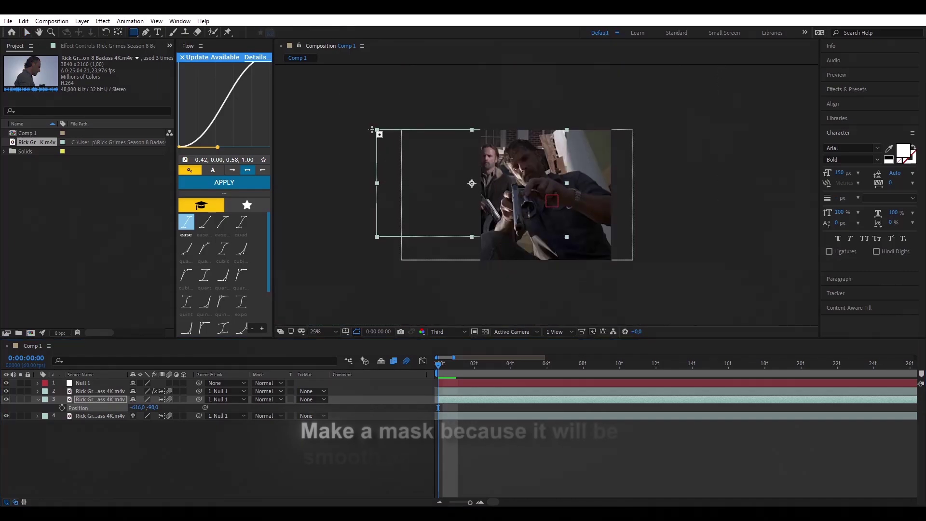
drag(386, 130, 538, 234)
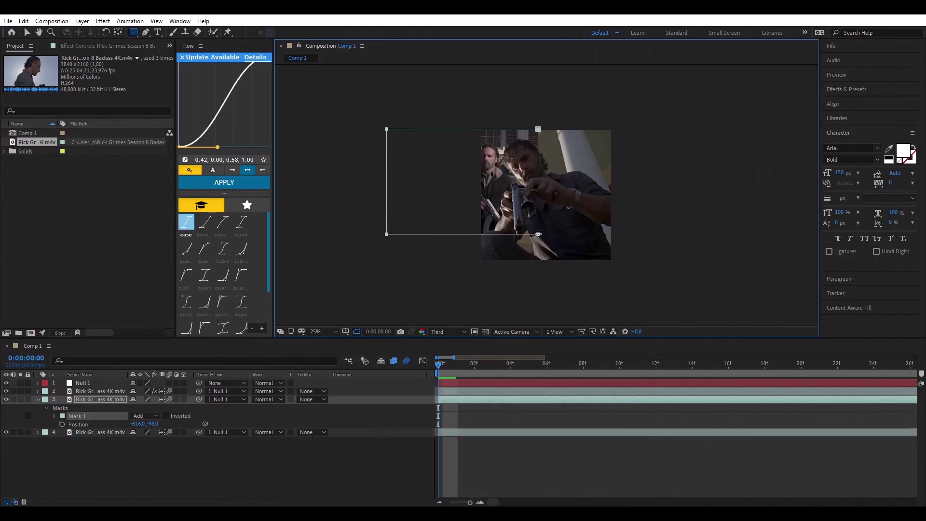
Set the feather of Mask 1 on the middle footage layer to 125 pixels.
key(f)
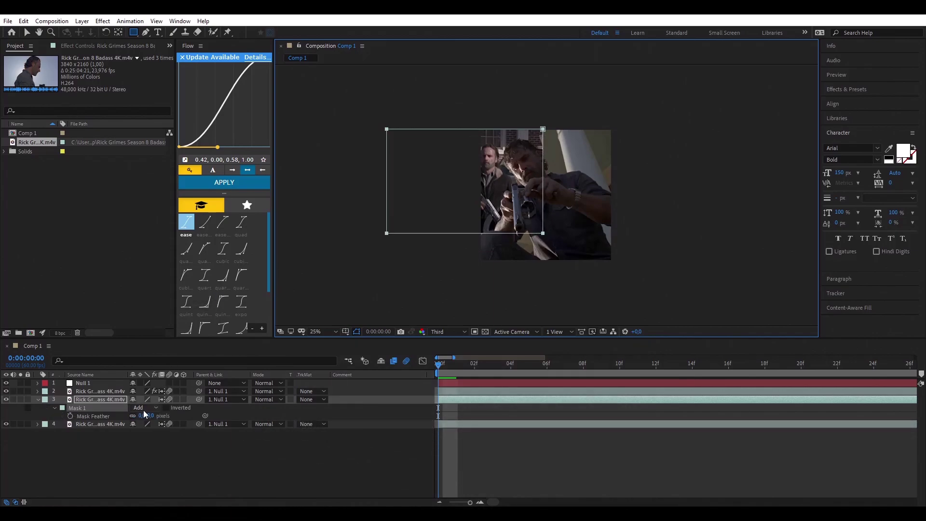
drag(144, 416, 159, 416)
click(223, 454)
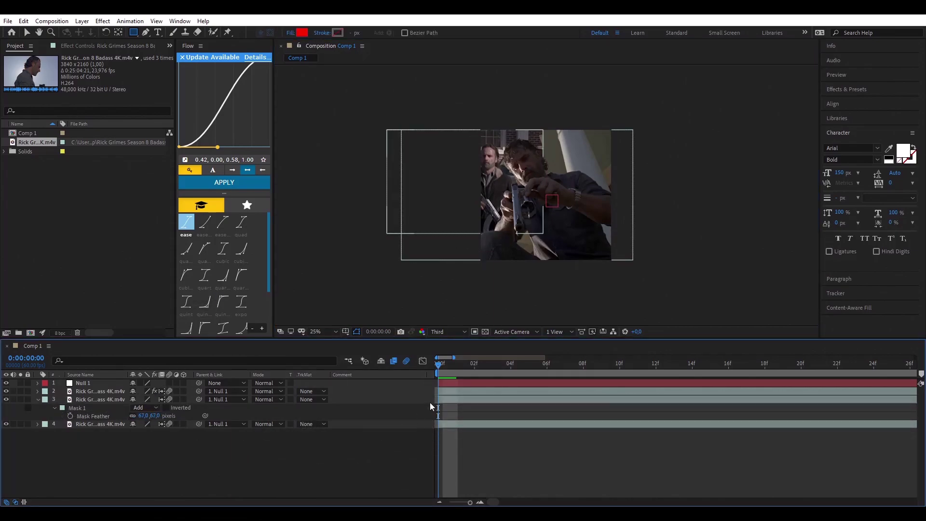
scroll(541, 196, up, 2)
drag(144, 416, 172, 416)
Extend the upper edge of the middle layer's mask above the composition frame.
key(v)
scroll(488, 123, down, 2)
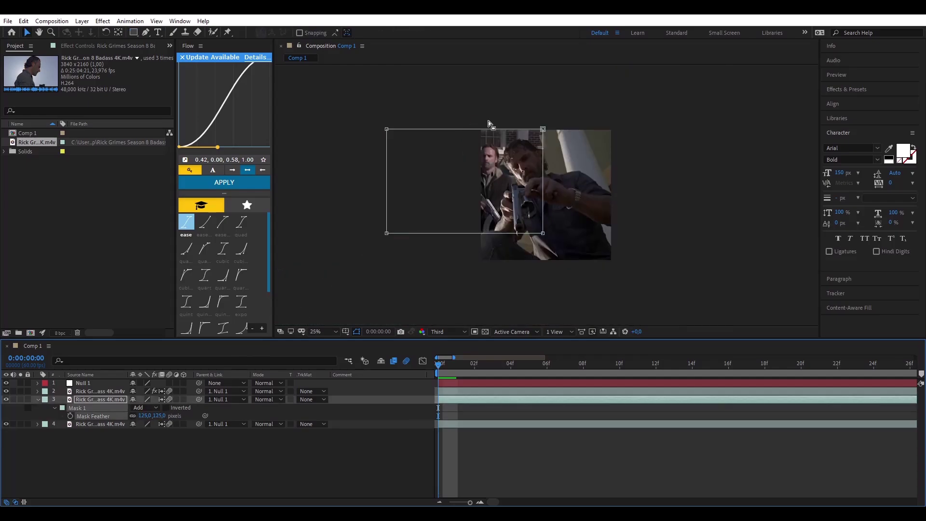
double_click(491, 129)
drag(465, 129, 466, 114)
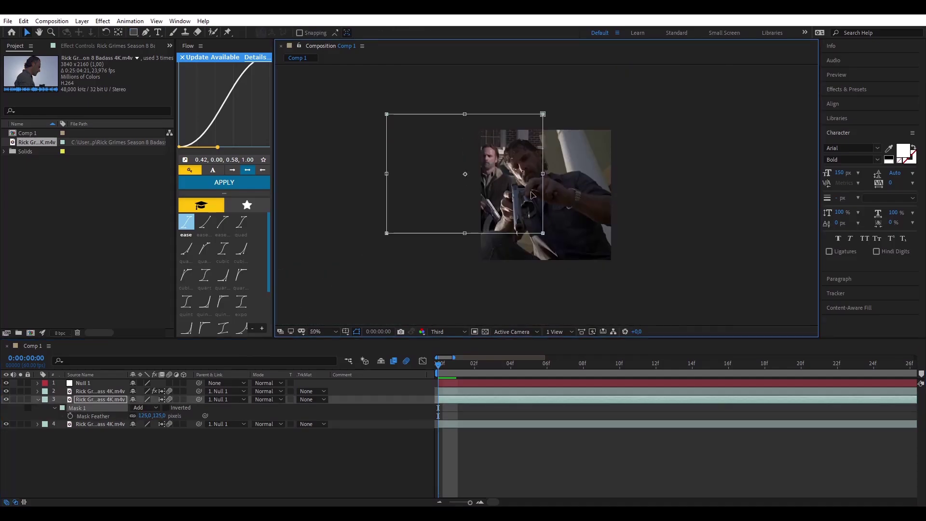
scroll(533, 200, up, 2)
click(533, 477)
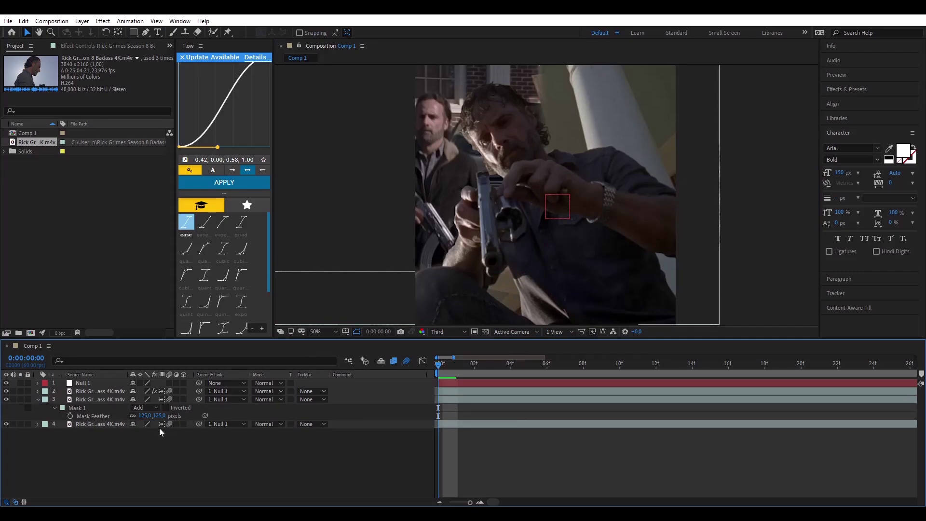
Extend the lower edge of the middle layer's mask slightly downward and check the blend in the composition.
click(97, 402)
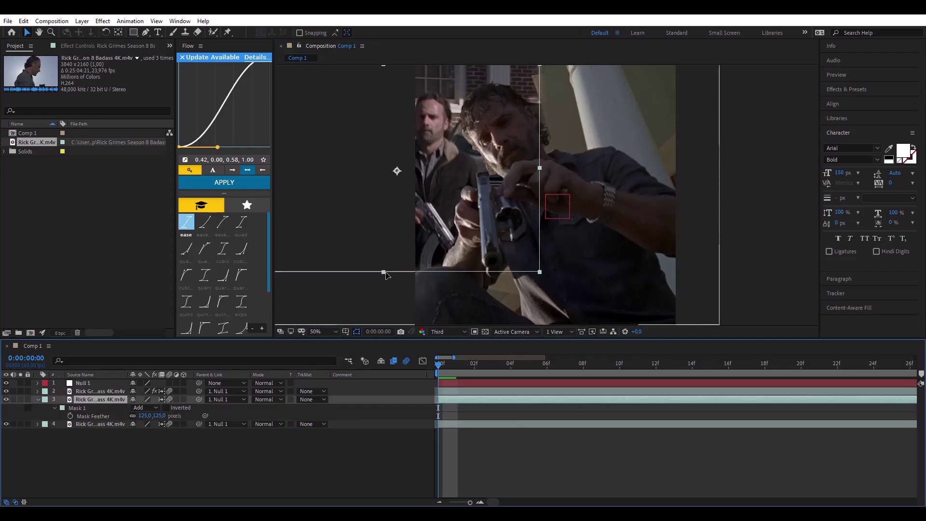
mouse_move(386, 275)
mouse_down()
mouse_move(386, 252)
mouse_move(387, 318)
mouse_move(386, 269)
mouse_move(392, 280)
mouse_up()
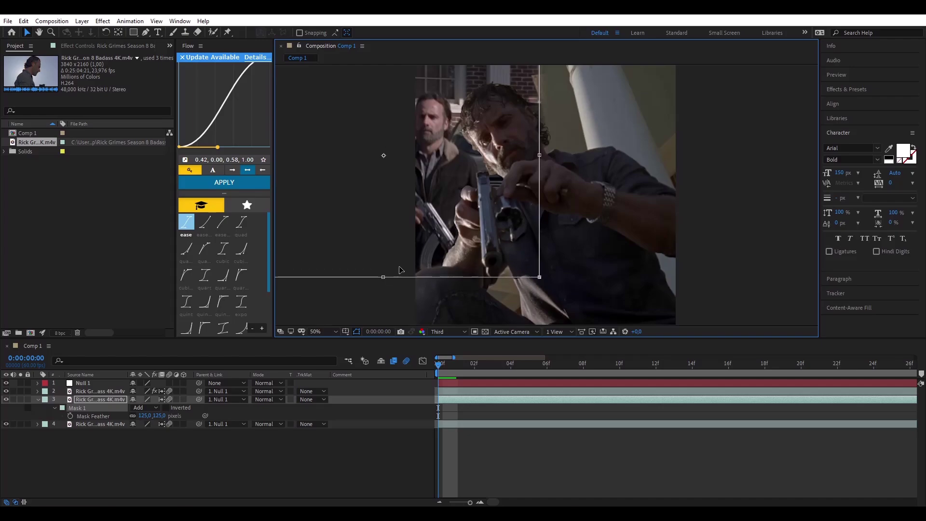
key(comma)
click(569, 446)
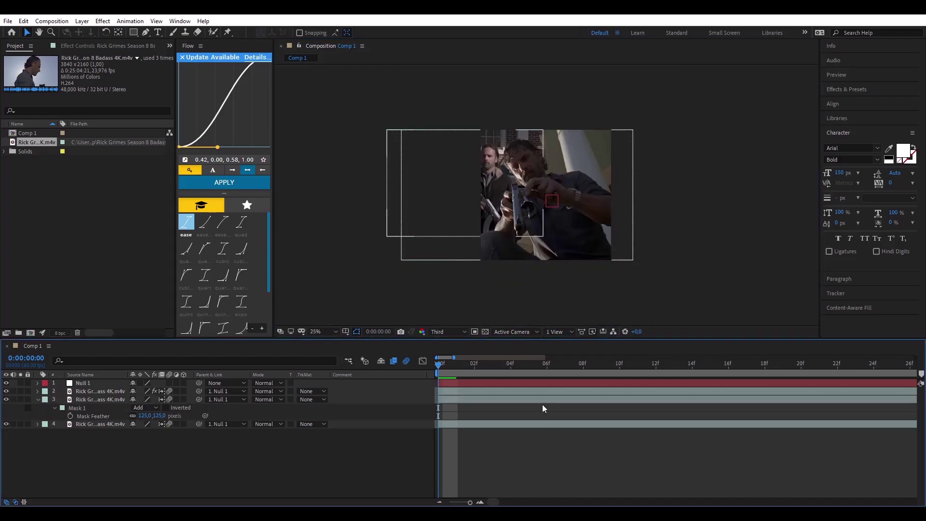
key(period)
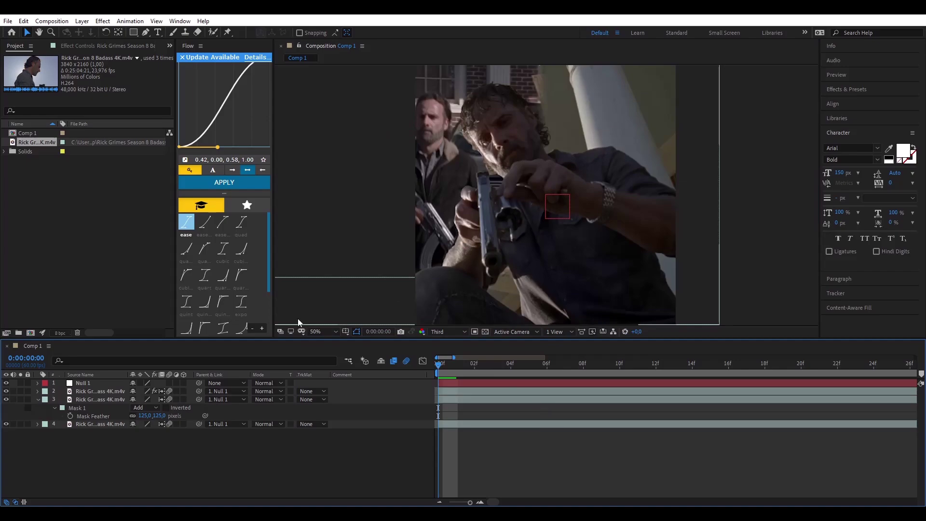
Make the null and the three footage layers 3D, and collapse the layers' expanded properties.
click(183, 391)
click(183, 399)
click(183, 424)
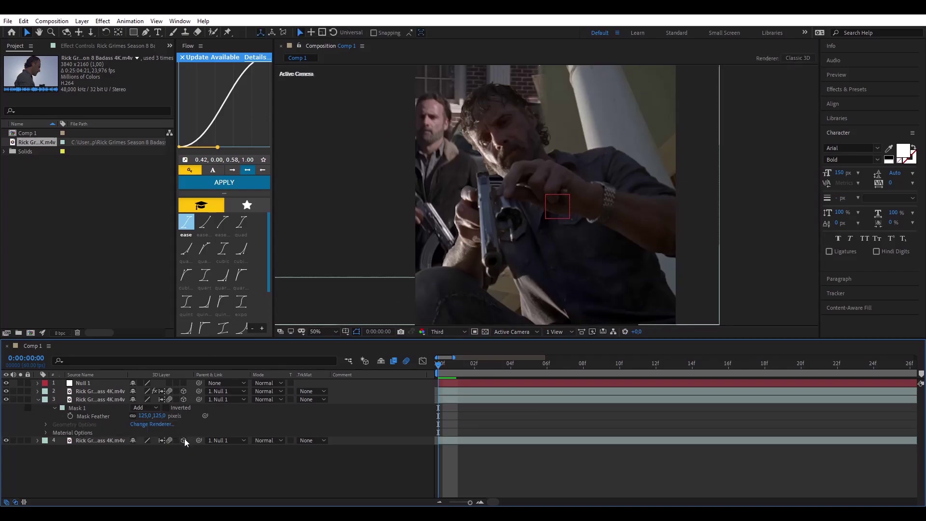
key(u)
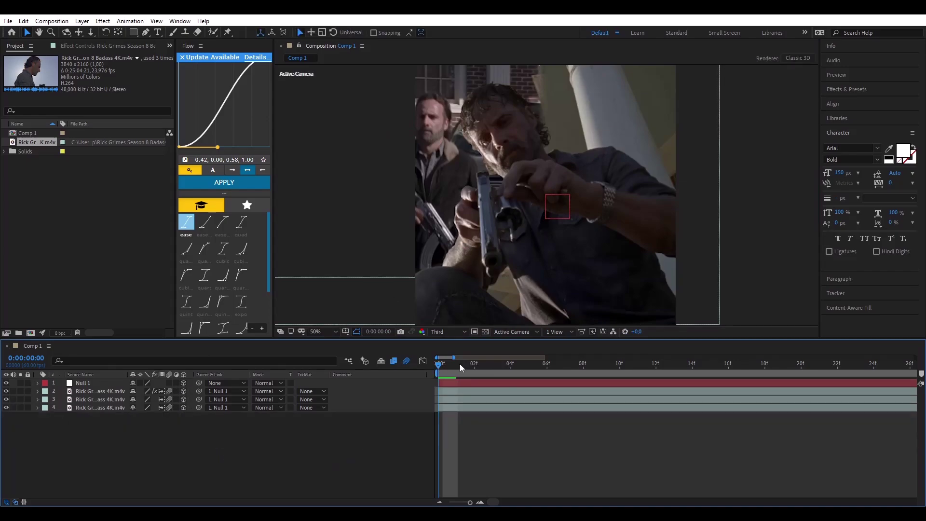
Start position keyframing on the null and place the keyframe a few frames after the start of the composition.
click(458, 383)
key(p)
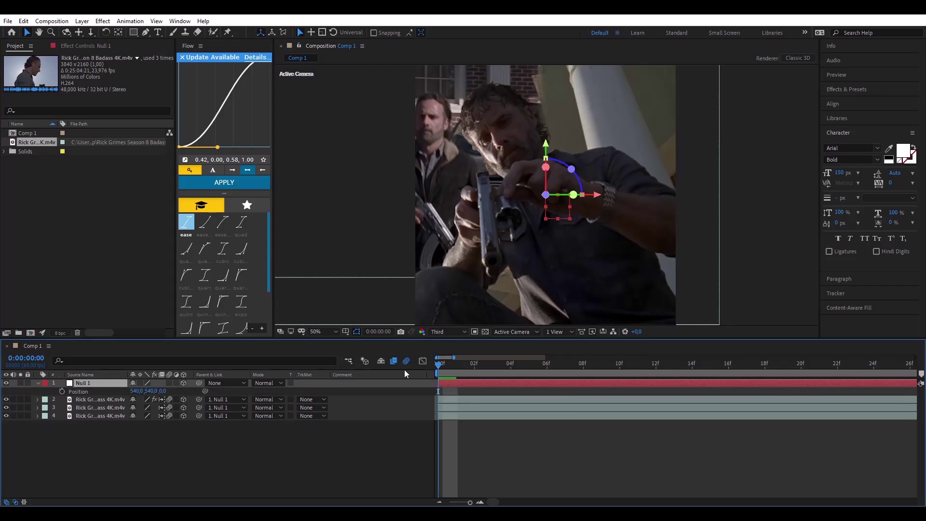
click(62, 392)
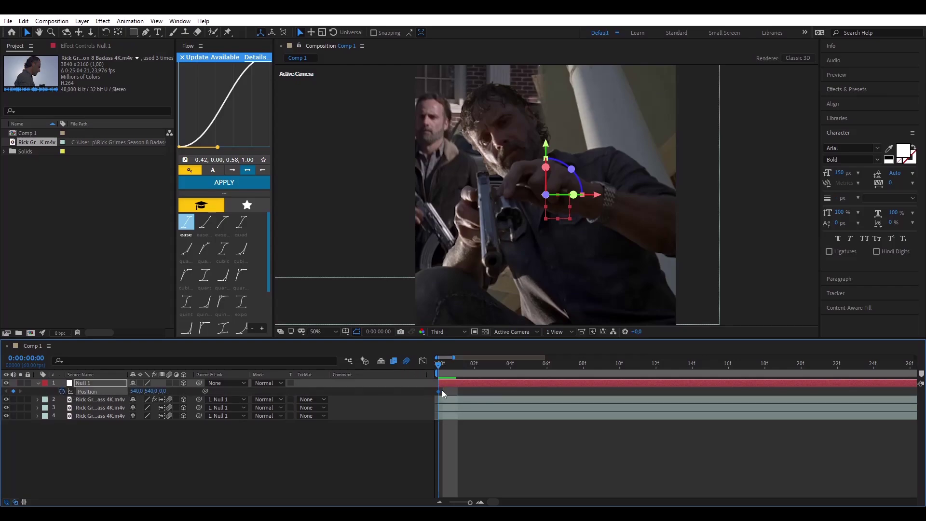
drag(493, 396, 565, 393)
drag(466, 503, 464, 503)
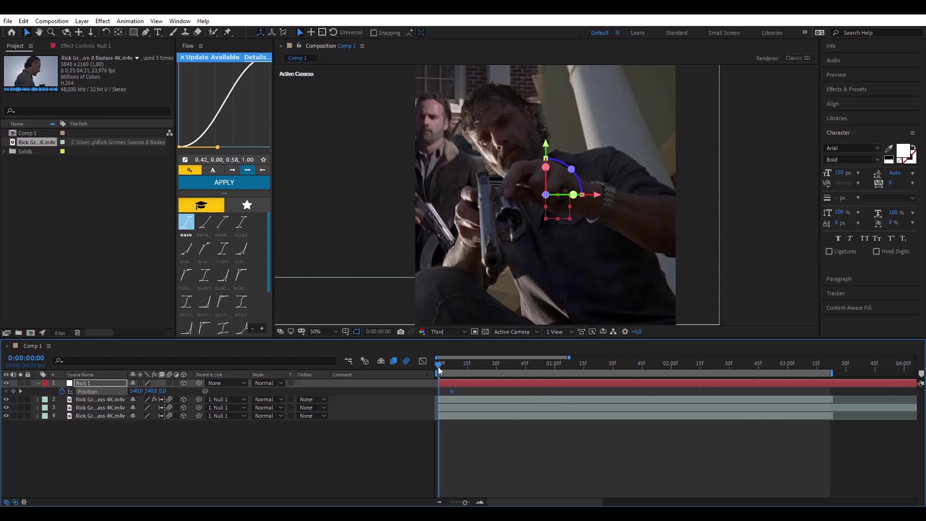
Keyframe the null's position at 0:00:01:43 to 910, 640, -304.
drag(440, 371, 629, 374)
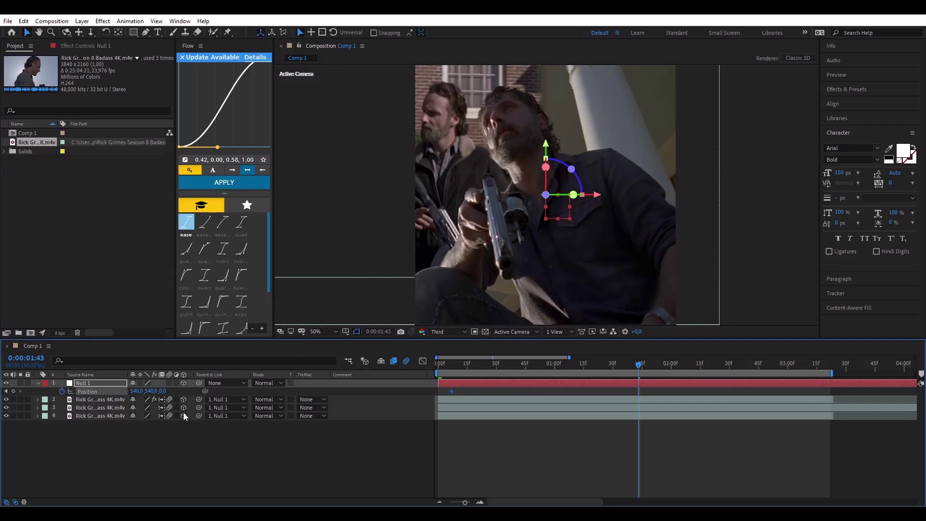
drag(166, 391, 297, 392)
drag(167, 392, 68, 416)
Set the middle footage layer's X position to -702 and extend the right edge of its mask to blend behind the man.
click(110, 412)
key(p)
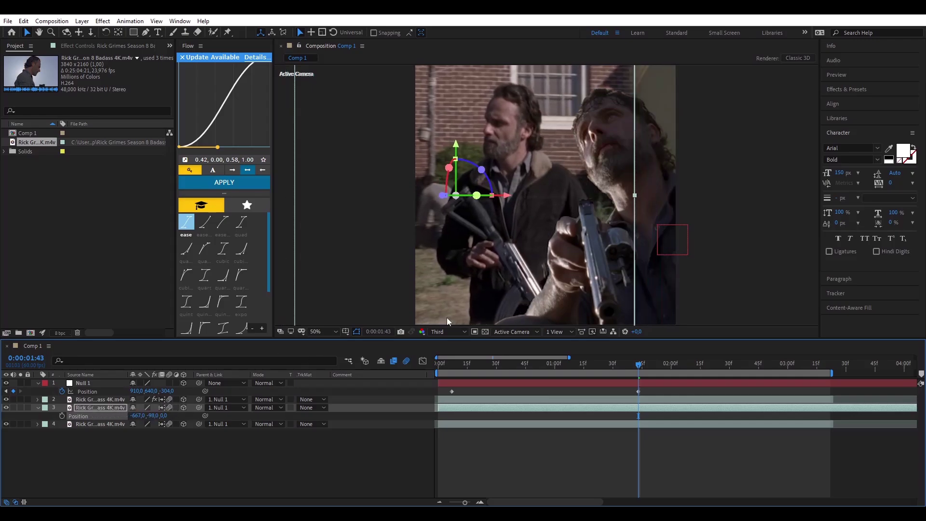
mouse_move(634, 247)
mouse_down()
mouse_move(635, 174)
mouse_move(681, 187)
mouse_up()
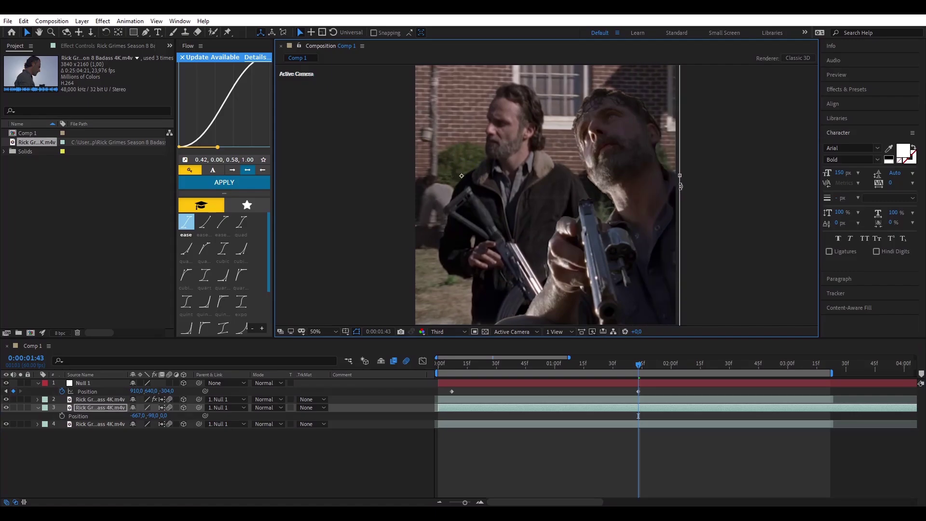
drag(138, 416, 121, 416)
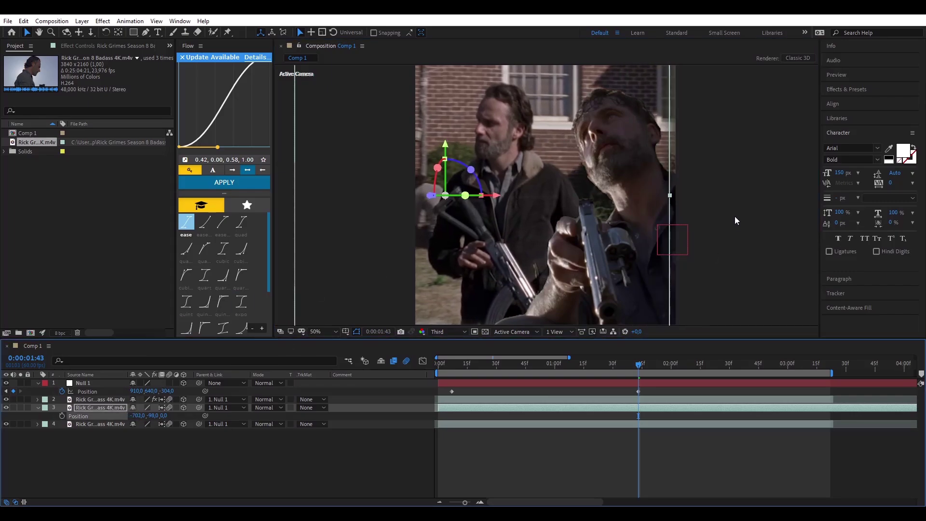
click(670, 183)
mouse_move(671, 177)
mouse_down()
mouse_move(681, 177)
mouse_move(661, 177)
mouse_move(673, 178)
mouse_up()
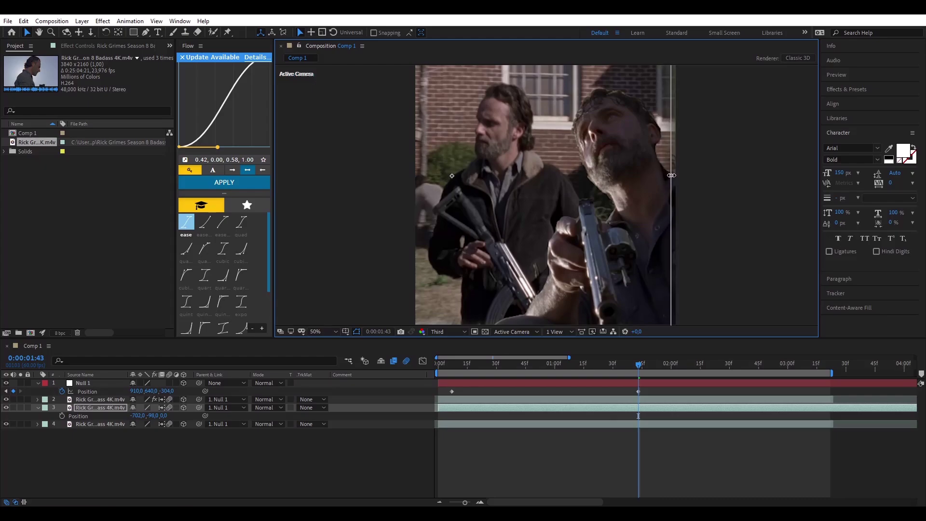
click(622, 447)
Shift the middle footage layer to start at 0:00:00:08 and collapse its properties.
drag(562, 369, 413, 372)
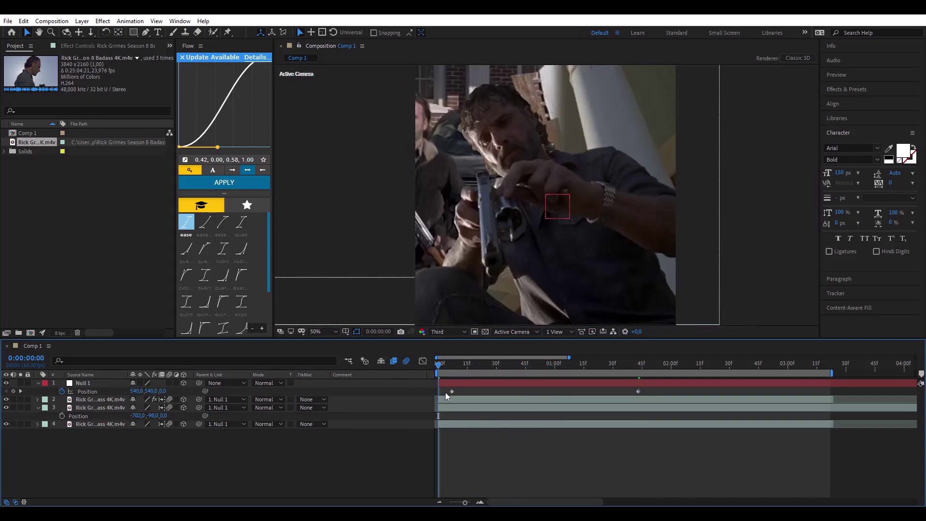
drag(447, 408, 459, 407)
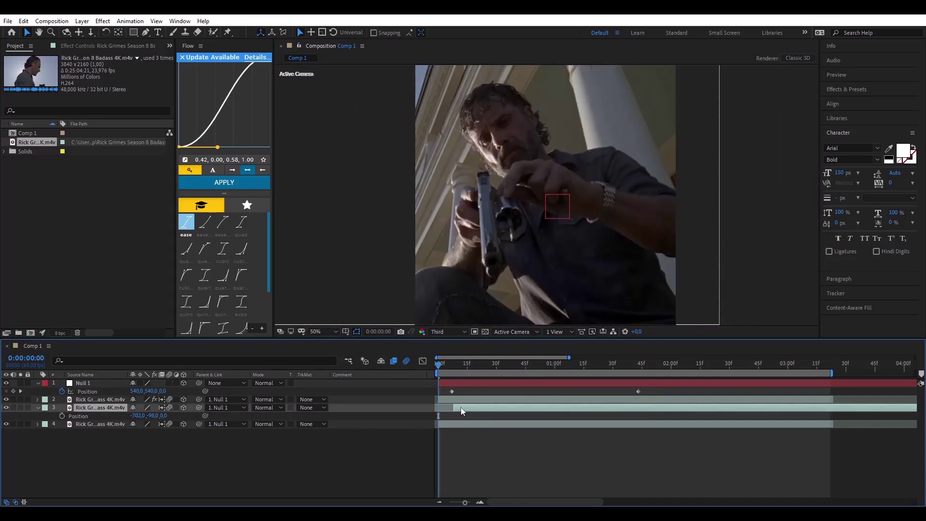
key(i)
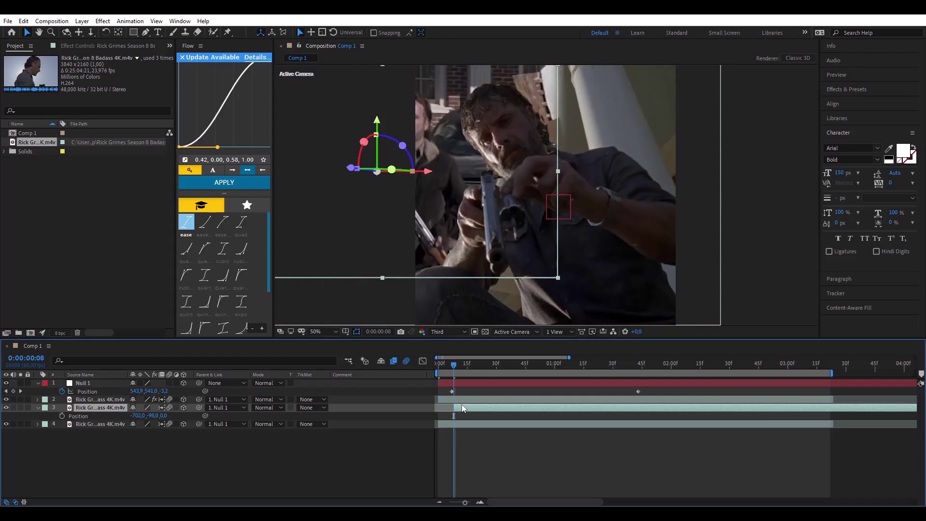
click(468, 435)
click(463, 408)
click(38, 408)
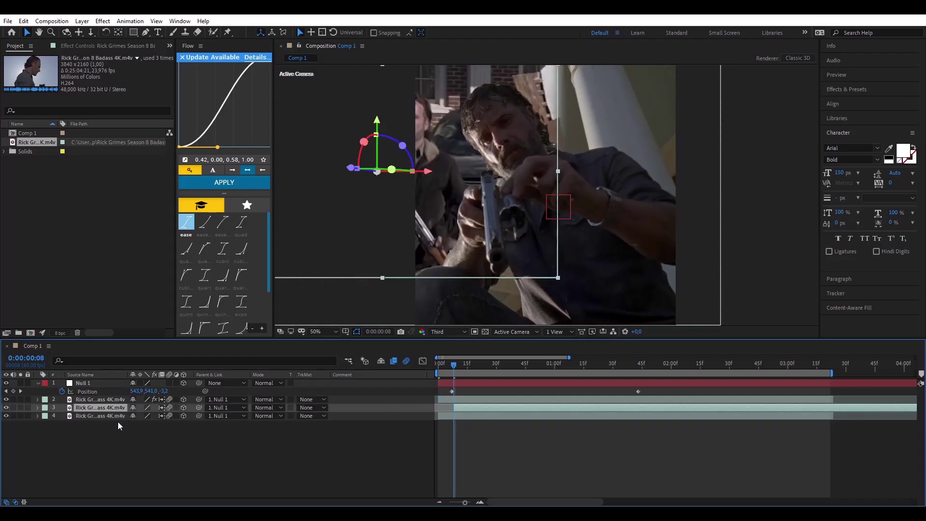
click(149, 438)
click(107, 409)
Apply Easy Ease to both of the null's position keyframes.
drag(447, 390, 654, 399)
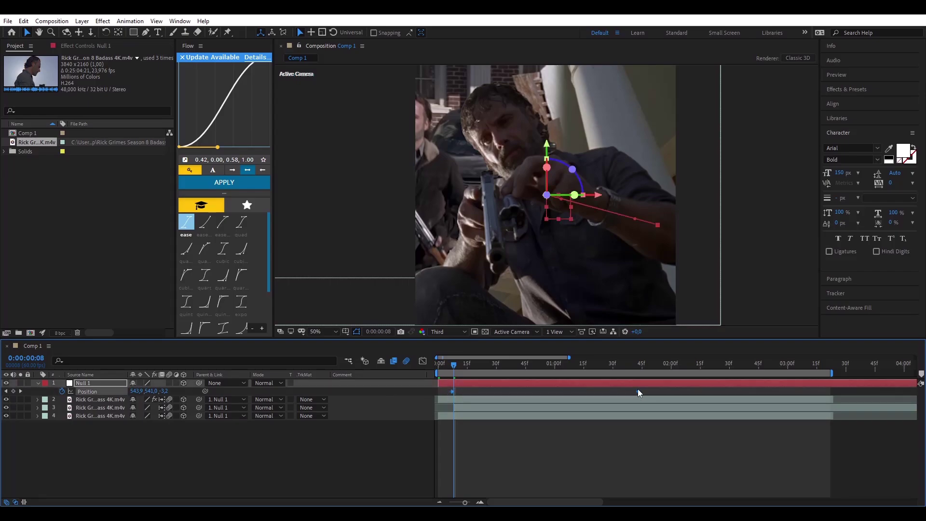
right_click(453, 392)
mouse_move(487, 385)
click(591, 417)
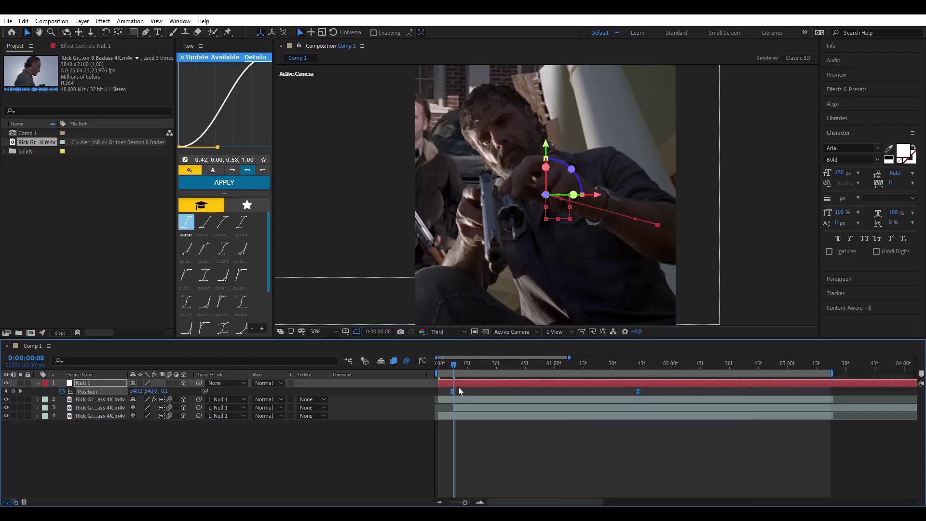
Display the null's position animation as a speed graph in the Graph Editor and move to 0:00:00:55.
click(422, 361)
click(567, 492)
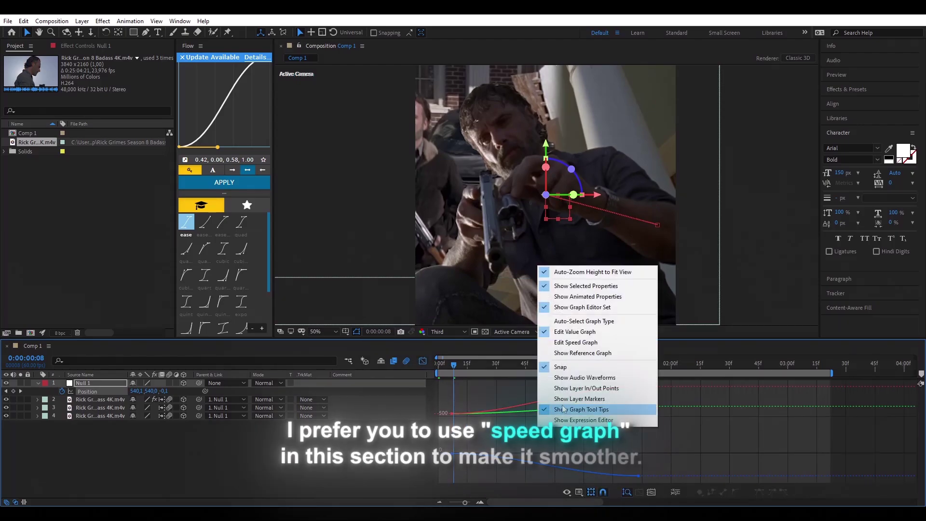
click(575, 342)
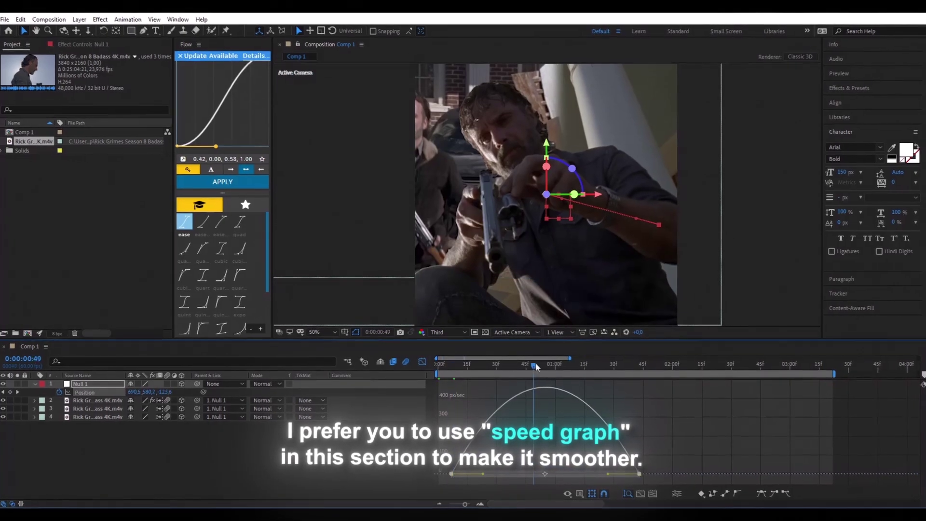
click(543, 370)
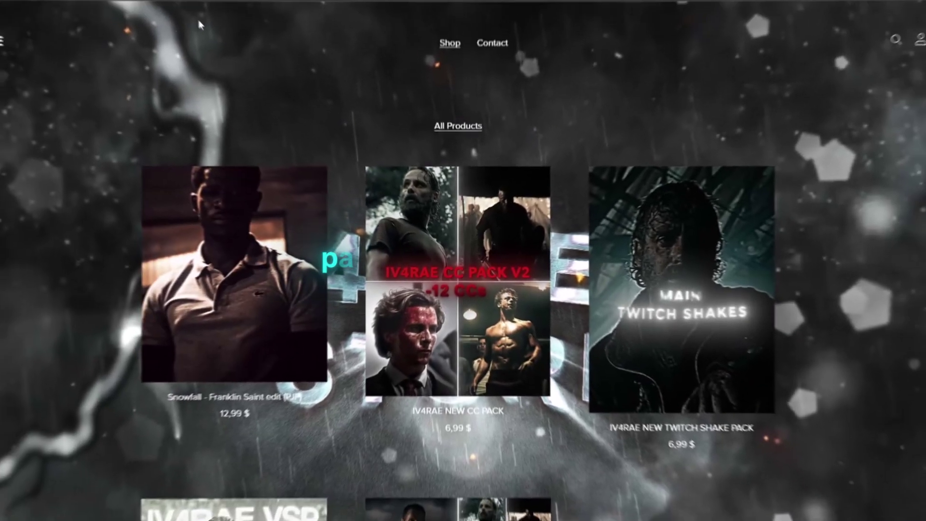
In the browser, look through the IV4RAE store on Payhip and read the Snowfall project file's product page.
scroll(121, 130, down, 7)
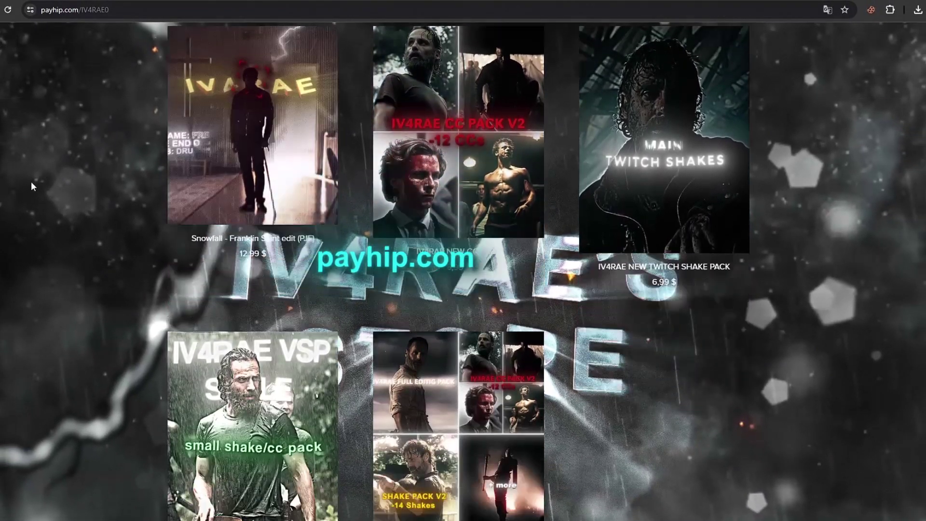
scroll(18, 270, down, 4)
scroll(43, 333, up, 9)
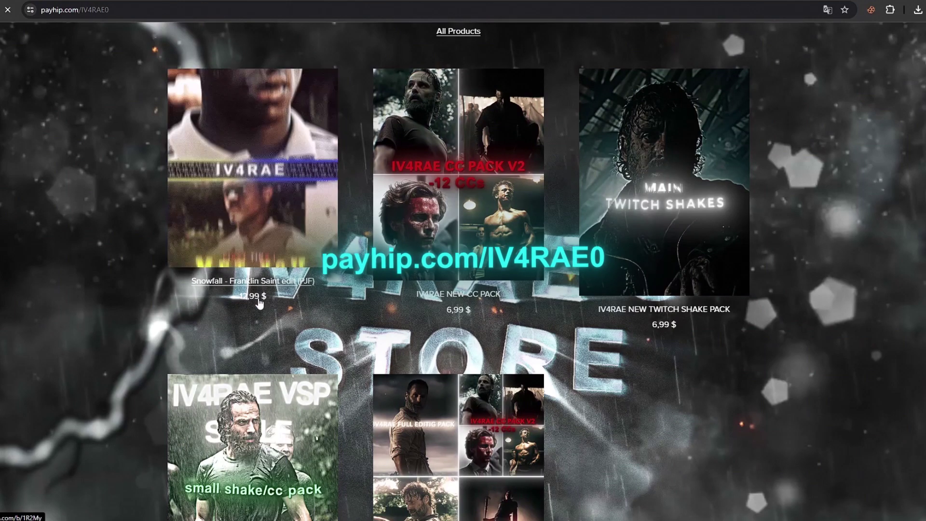
click(203, 272)
scroll(314, 331, down, 7)
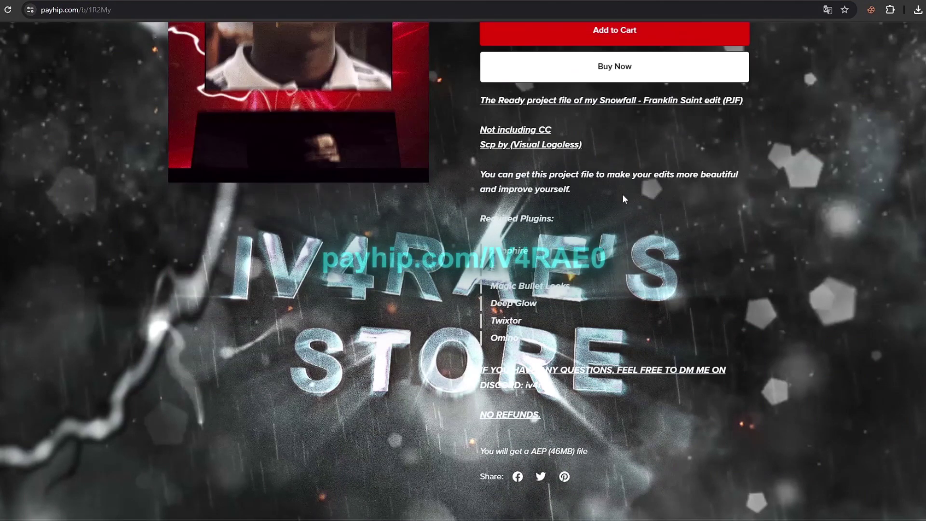
scroll(363, 405, up, 7)
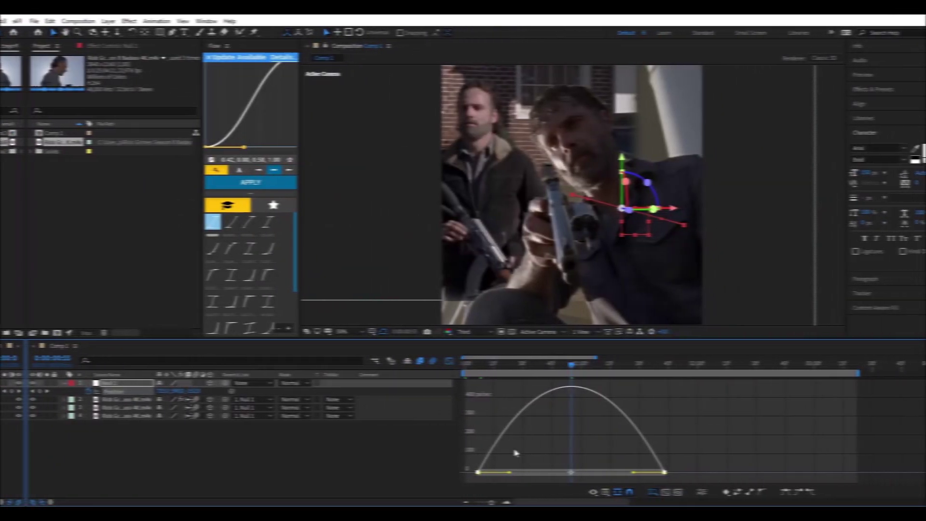
Lengthen the influence of both null position keyframes for a steeper speed curve peaking mid-move, and leave the Graph Editor.
drag(510, 472, 523, 473)
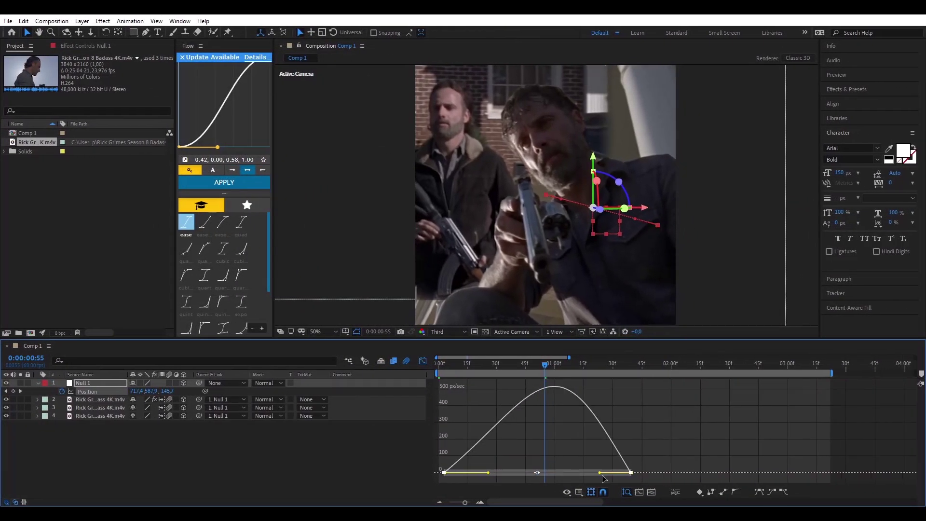
drag(607, 473, 599, 473)
drag(496, 473, 493, 474)
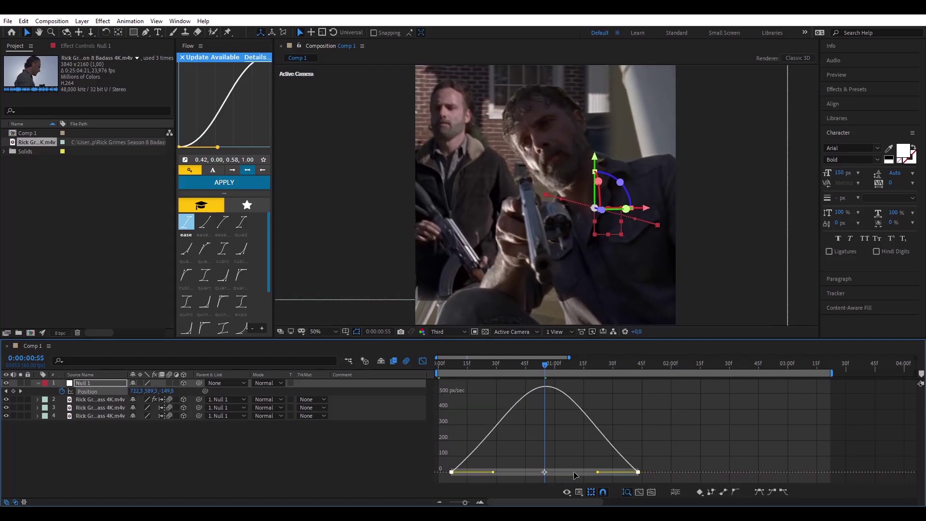
drag(598, 473, 600, 473)
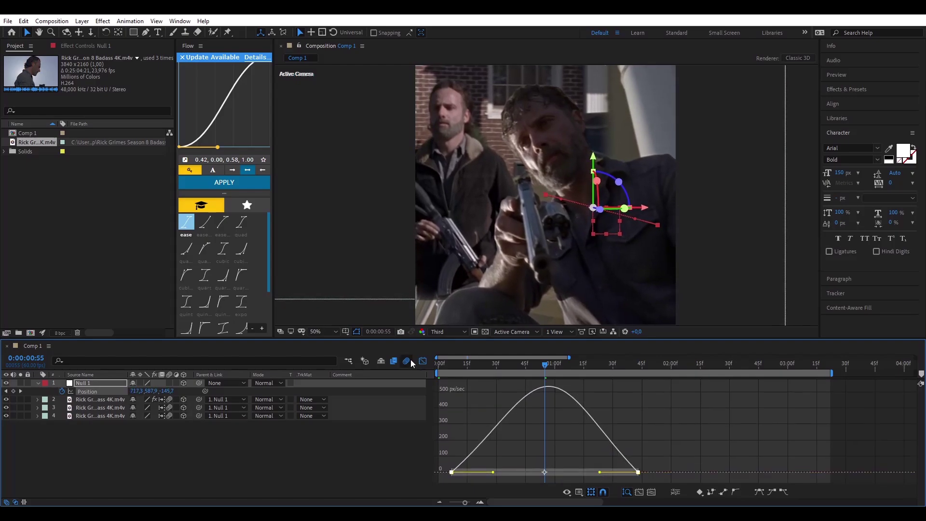
click(423, 361)
Enable motion blur on the null, collapse its properties and return to the start of the composition.
drag(475, 369, 441, 372)
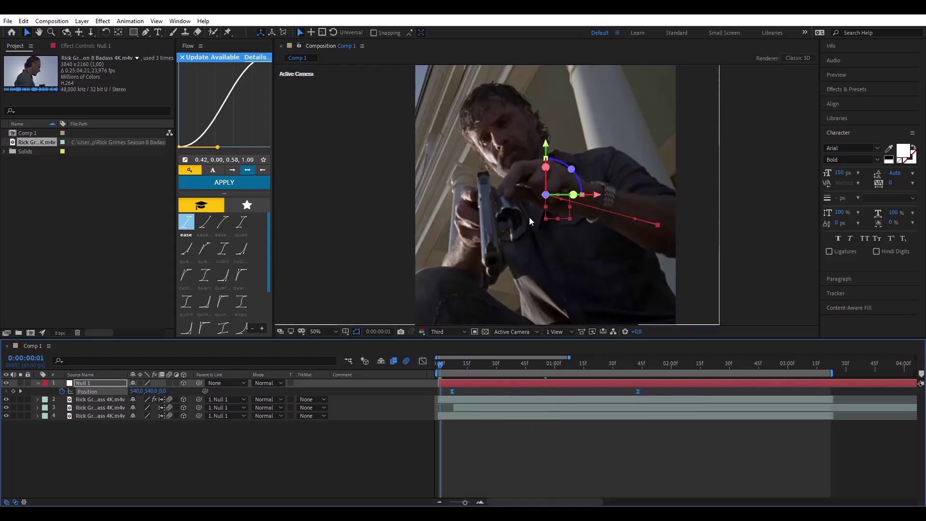
click(320, 426)
click(171, 384)
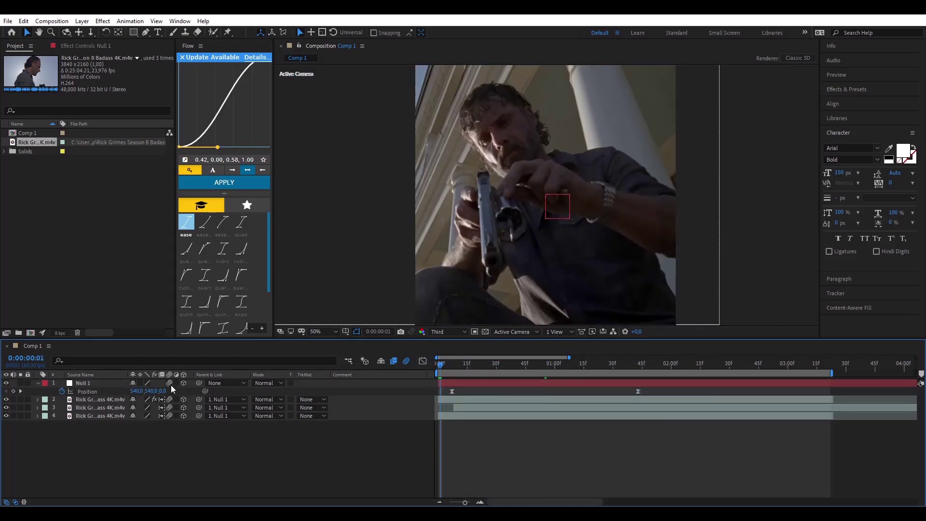
key(u)
key(Home)
Fade in the middle footage layer by keyframing its opacity from 0% at 0:00:00:10 to 100% at about 0:00:01:00.
click(454, 366)
click(460, 400)
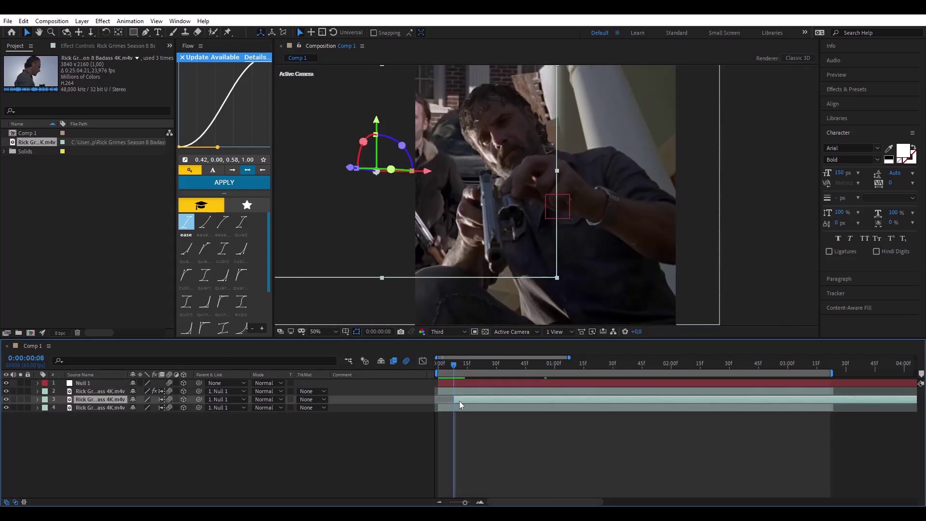
key(t)
click(86, 409)
key(alt+shift+t)
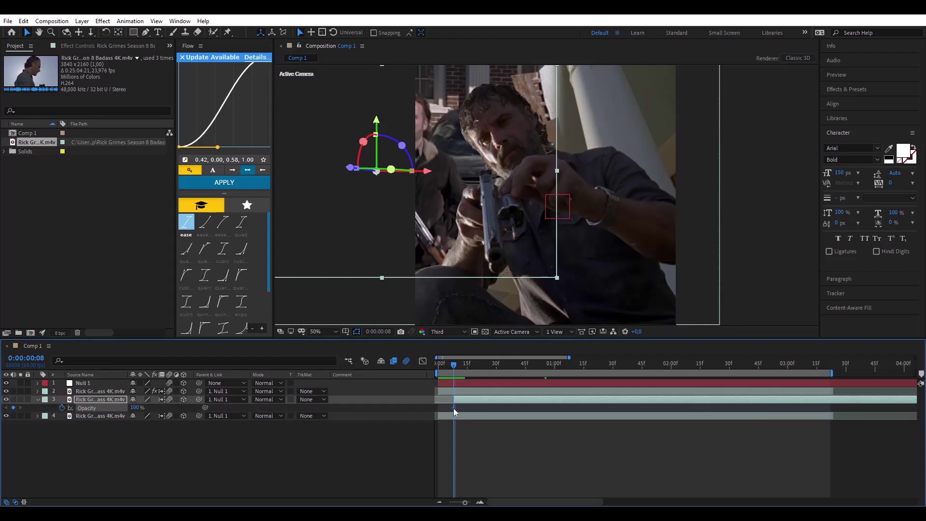
click(458, 365)
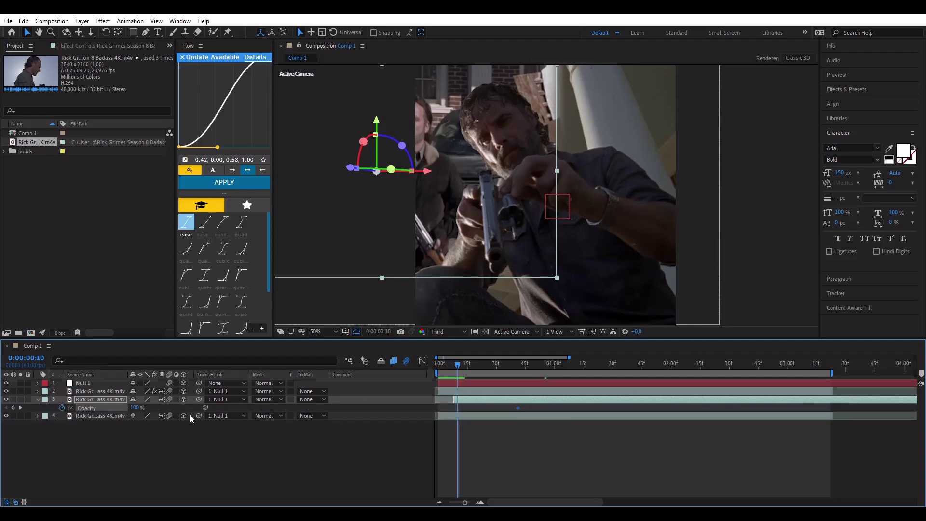
drag(132, 407, 82, 408)
drag(519, 408, 524, 406)
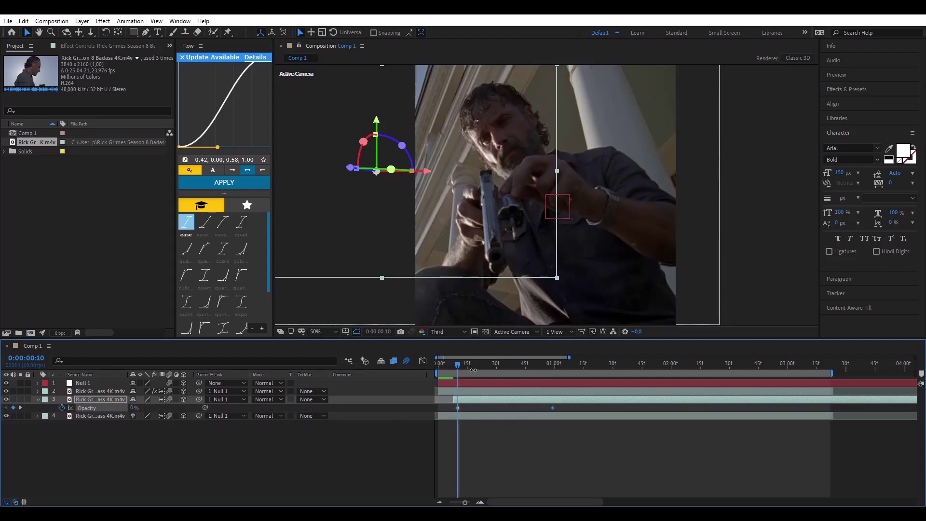
Preview the fade-in and the null's movement, and stop at 0:00:01:26.
drag(473, 370, 510, 369)
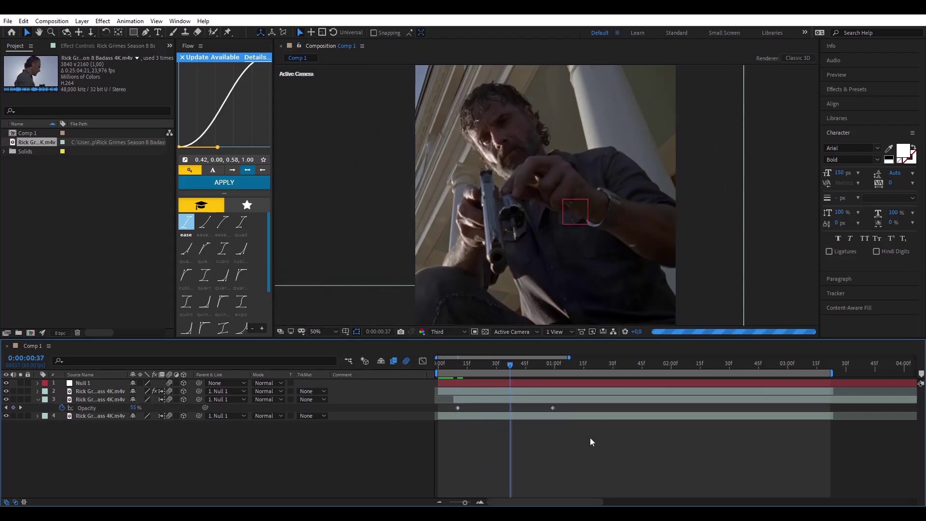
key(space)
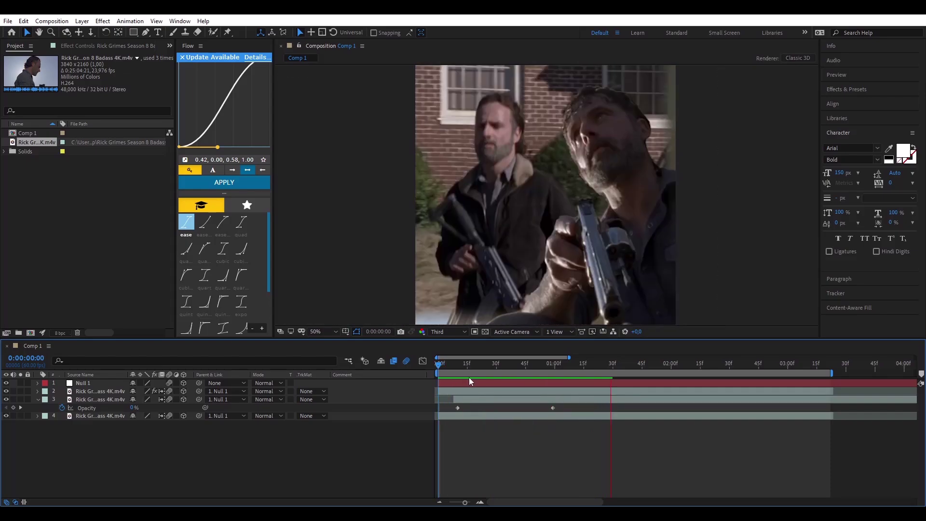
click(606, 368)
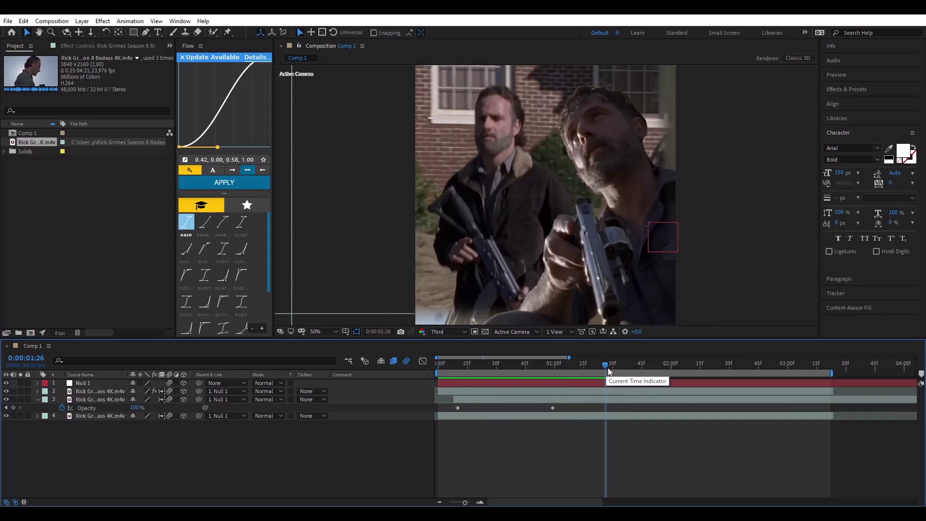
Lengthen the influence of both null position keyframes to about 45% in the speed graph and leave the Graph Editor.
click(612, 383)
key(p)
drag(444, 396, 652, 395)
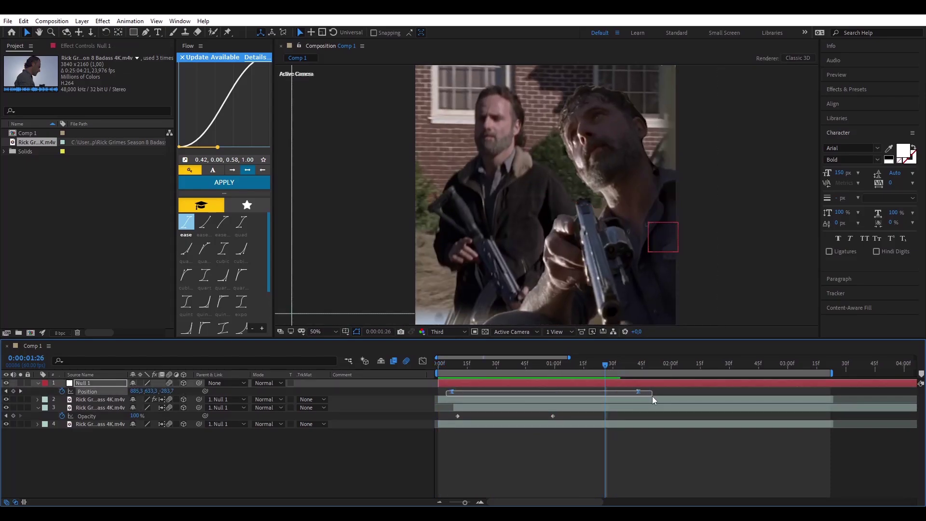
click(423, 360)
click(506, 423)
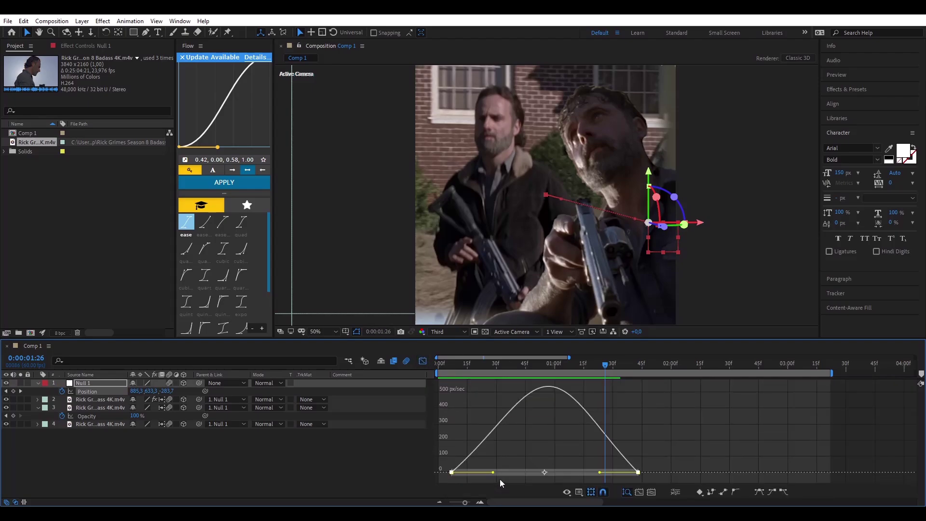
drag(493, 473, 595, 474)
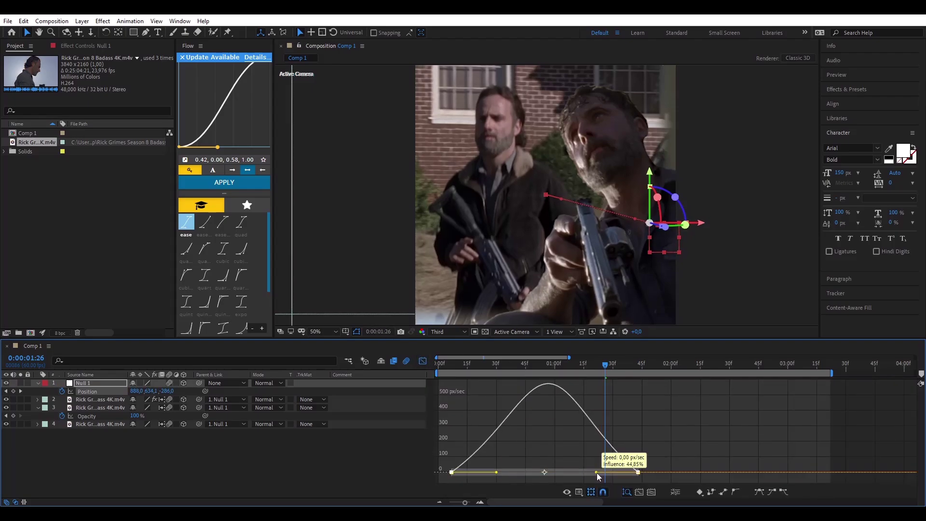
click(428, 361)
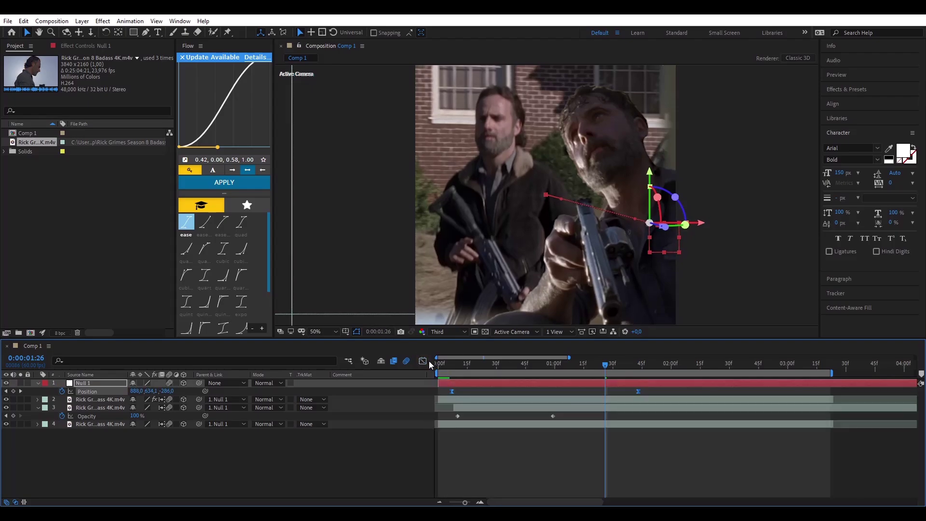
click(592, 408)
Check the Roto Brush settings of the rotoscoped layer and preview the null's movement from the start of the composition.
click(112, 400)
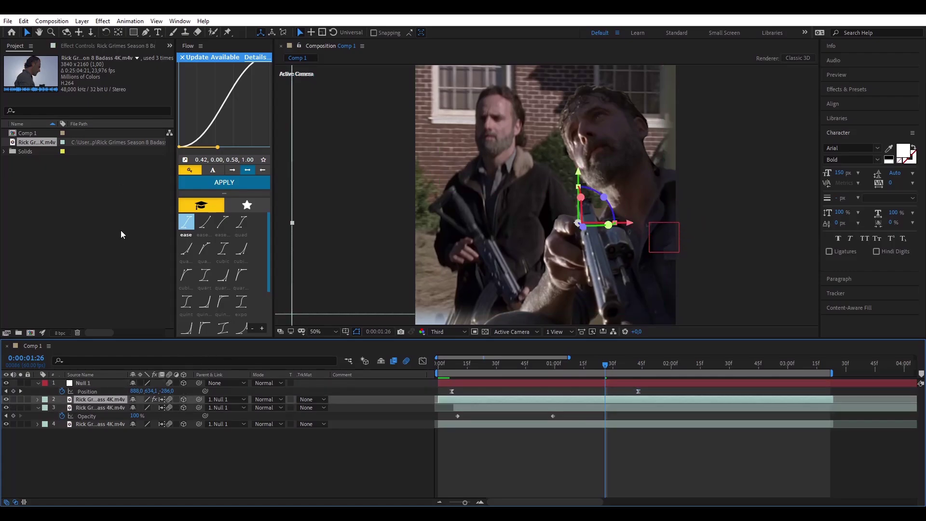
click(126, 48)
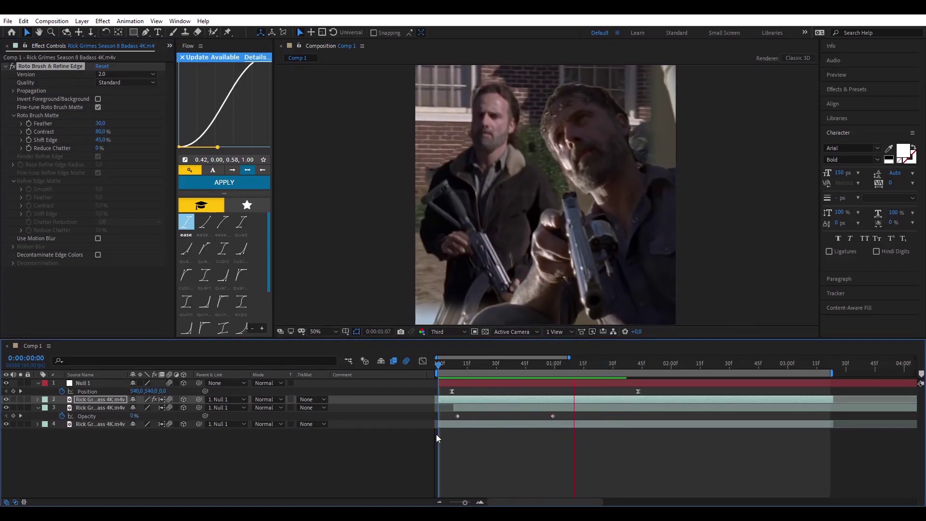
click(603, 363)
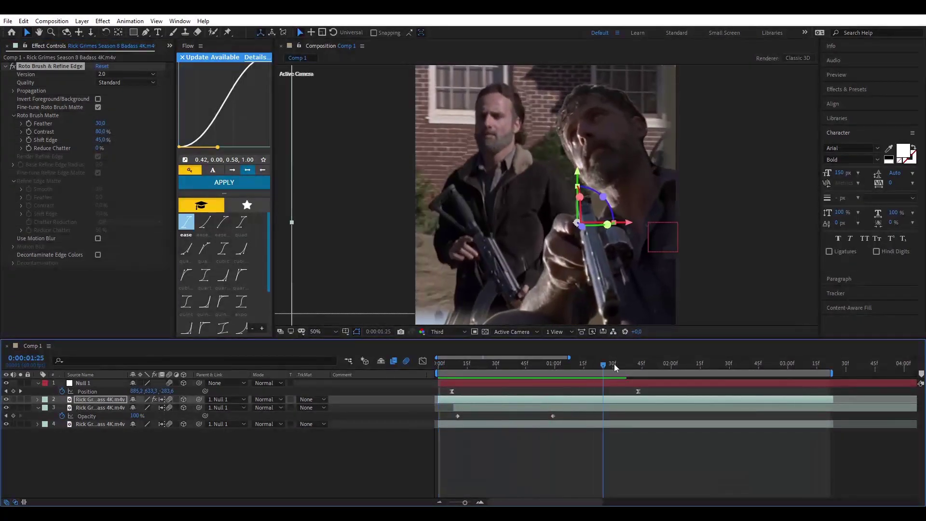
Move the null's last position keyframe to 0:00:01:54 and place the time indicator on it.
drag(615, 364, 659, 393)
click(645, 390)
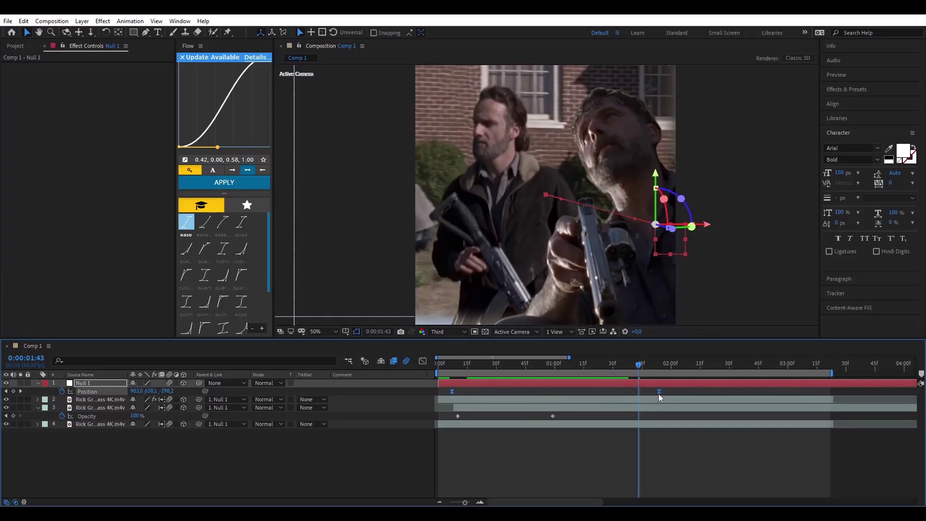
click(661, 364)
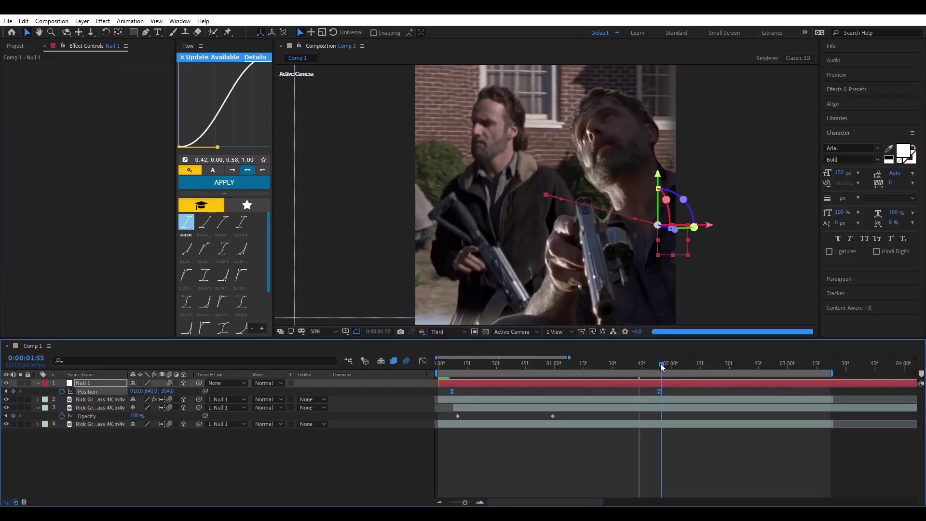
key(Page_Up)
Scale the middle footage layer to 43% and shift it vertically to a Y position of -90.
click(653, 409)
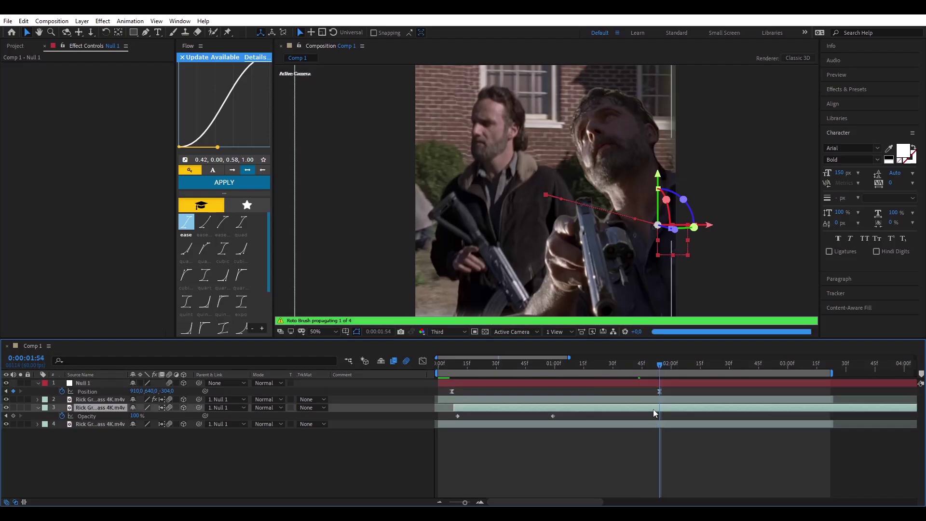
scroll(544, 215, down, 2)
key(alt+shift+s)
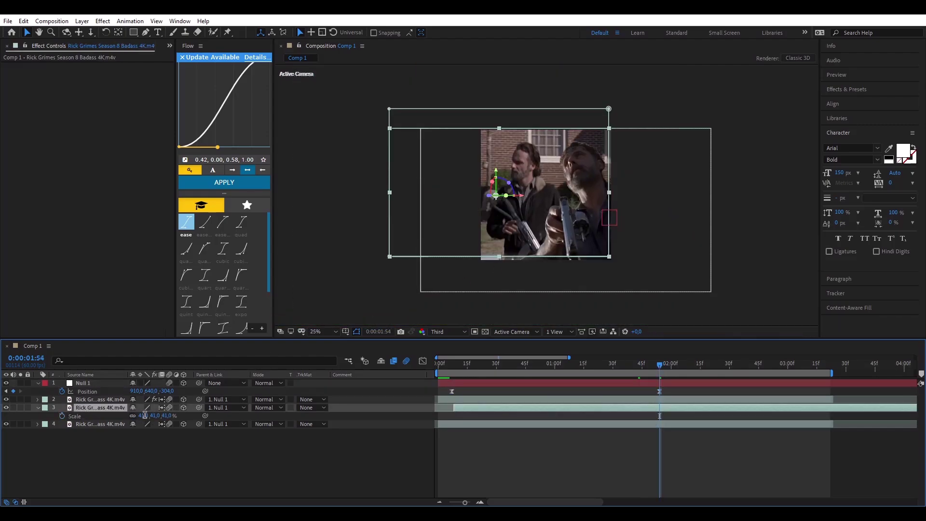
text(43)
key(Return)
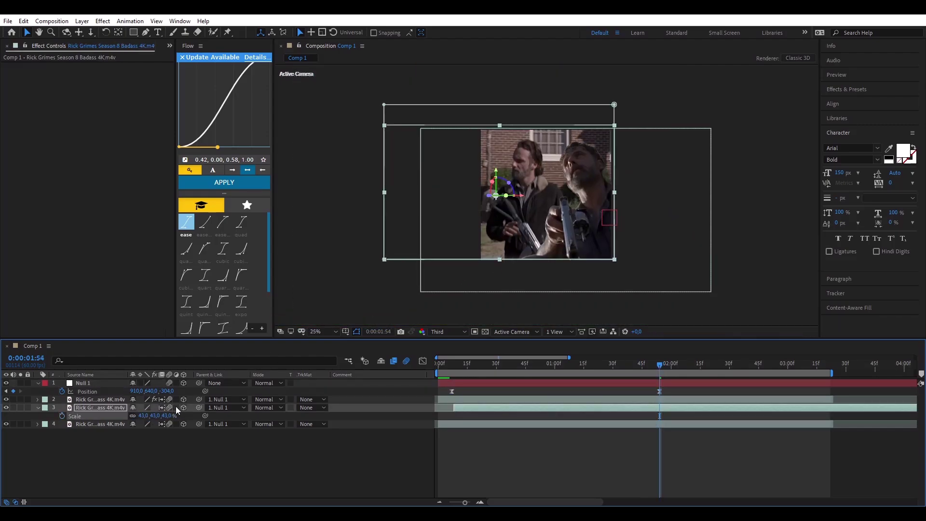
key(alt+shift+p)
drag(161, 416, 161, 416)
click(619, 418)
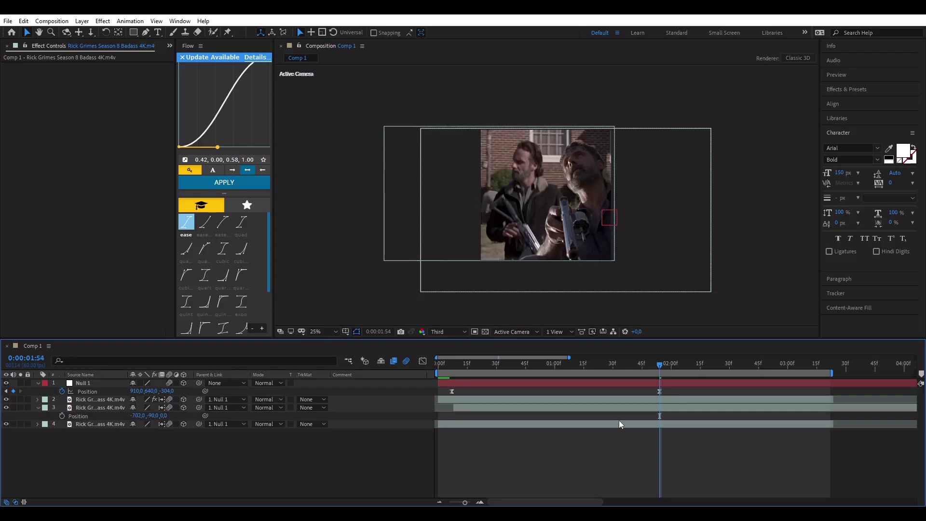
At 0:00:01:52, set the middle footage layer's scale to 44% and its Y position to -69 to cover the frame.
key(period)
key(comma)
click(564, 407)
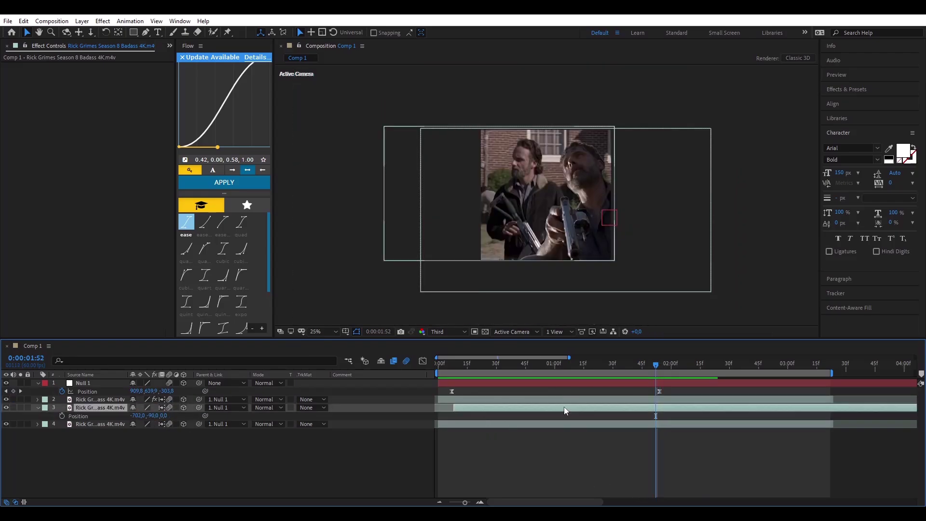
key(s)
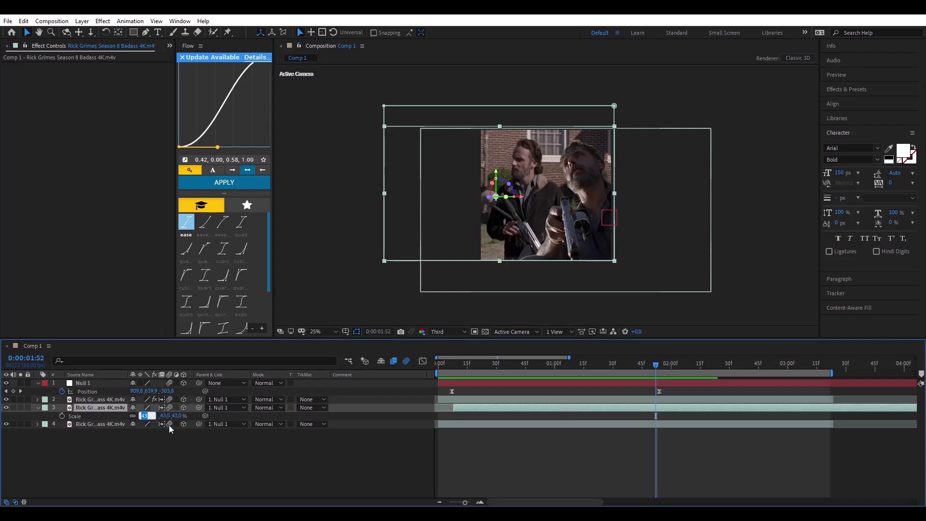
text(4K.m)
text(4)
key(Return)
key(p)
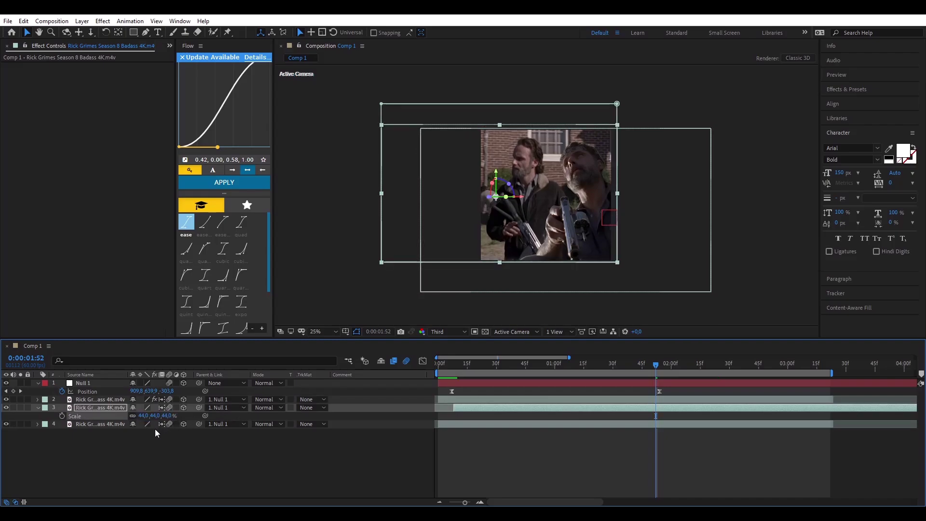
drag(149, 415, 164, 416)
scroll(627, 472, right, 3)
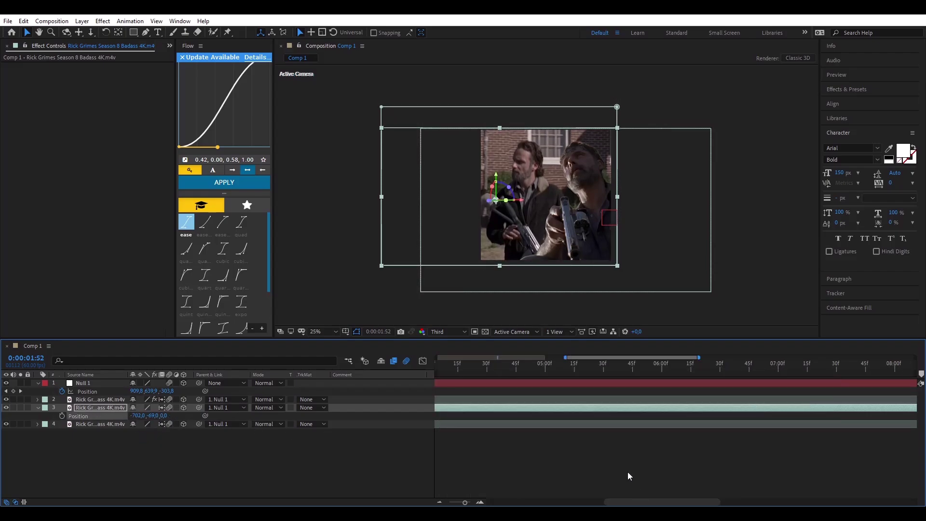
drag(636, 502, 551, 501)
scroll(564, 241, up, 2)
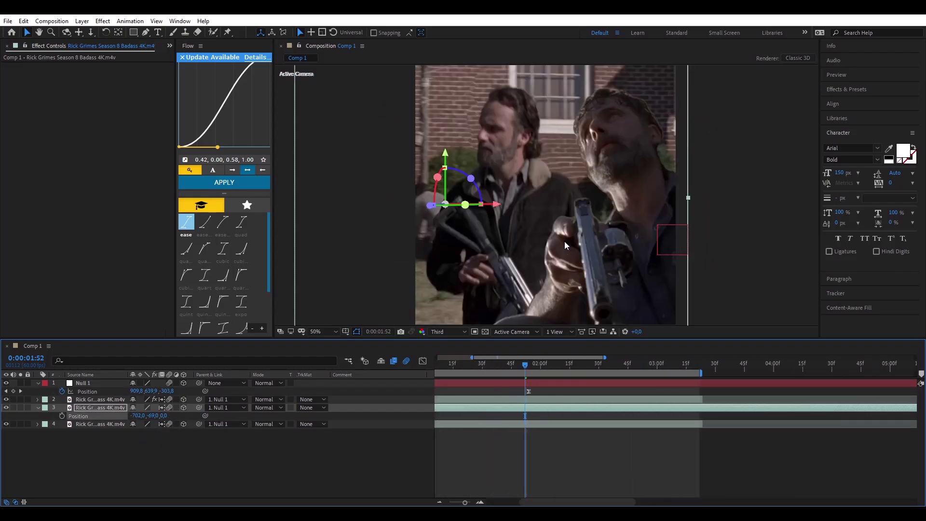
Preview the composition from its start, stop playback and fit the composition view up to 100%.
key(comma)
mouse_move(466, 367)
mouse_down()
mouse_move(456, 368)
mouse_move(474, 375)
mouse_move(452, 373)
mouse_up()
key(Home)
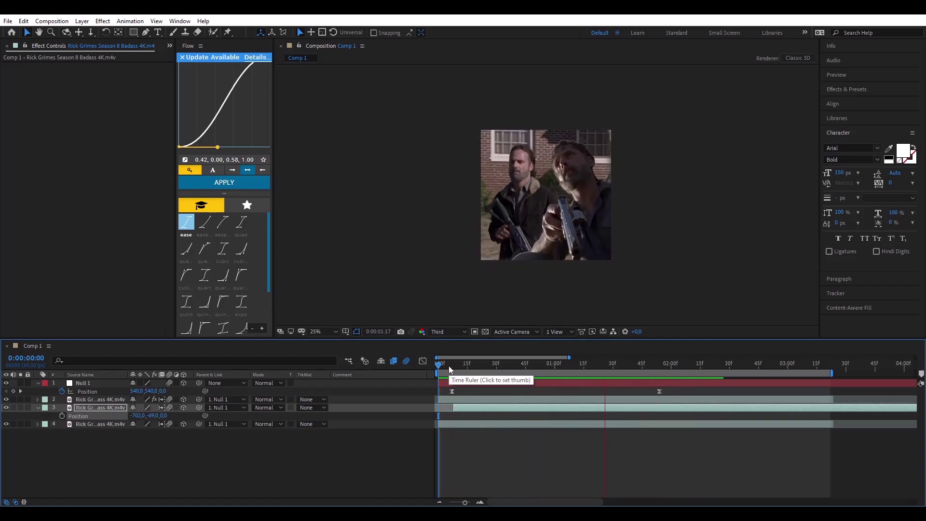
key(space)
click(325, 332)
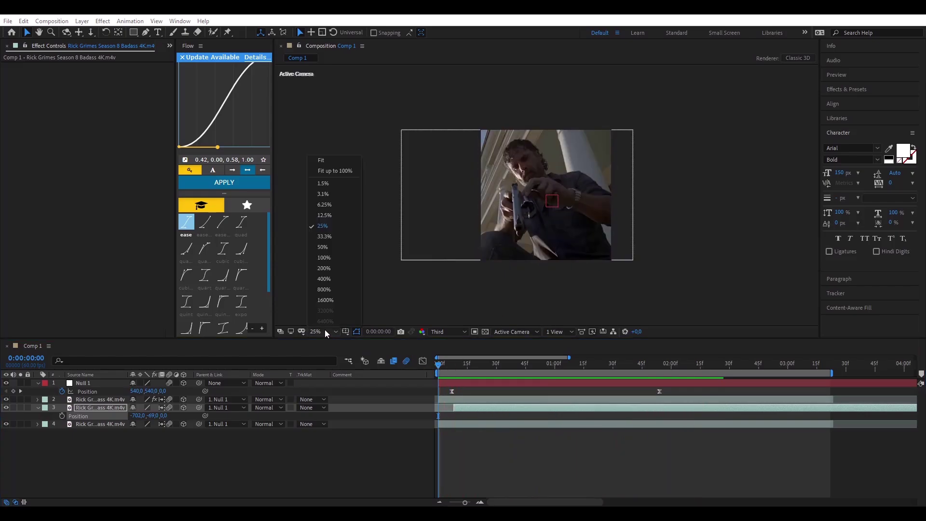
click(319, 171)
Collapse the layer properties and pre-compose all four layers as Pre-comp 1, moving all attributes into the new composition.
key(u)
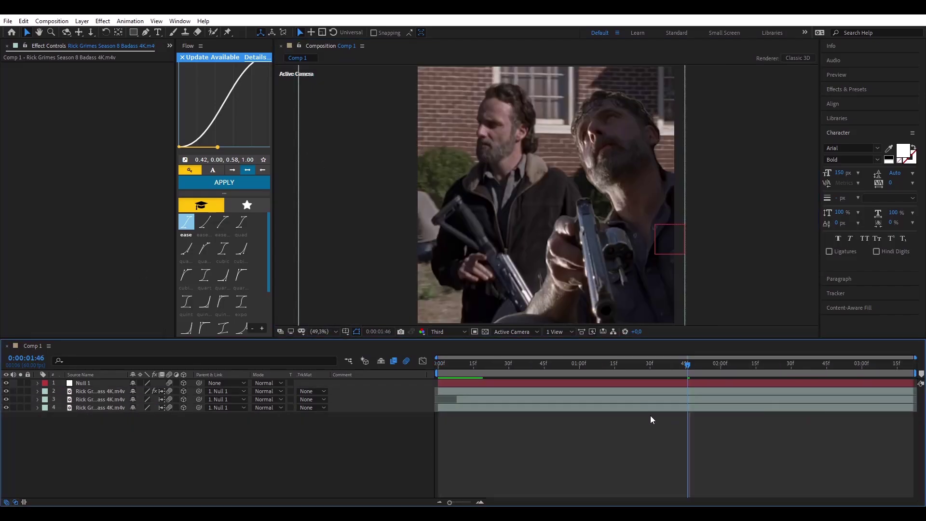
key(ctrl+a)
right_click(549, 411)
click(585, 357)
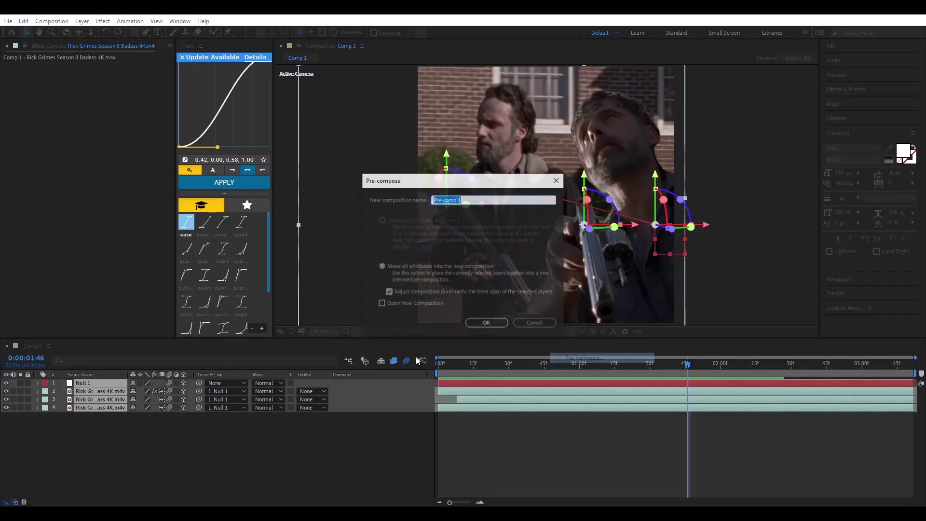
key(Return)
Go to 0:00:01:24, duplicate the Pre-comp 1 layer and select the upper copy.
click(526, 364)
drag(537, 369, 636, 369)
click(638, 384)
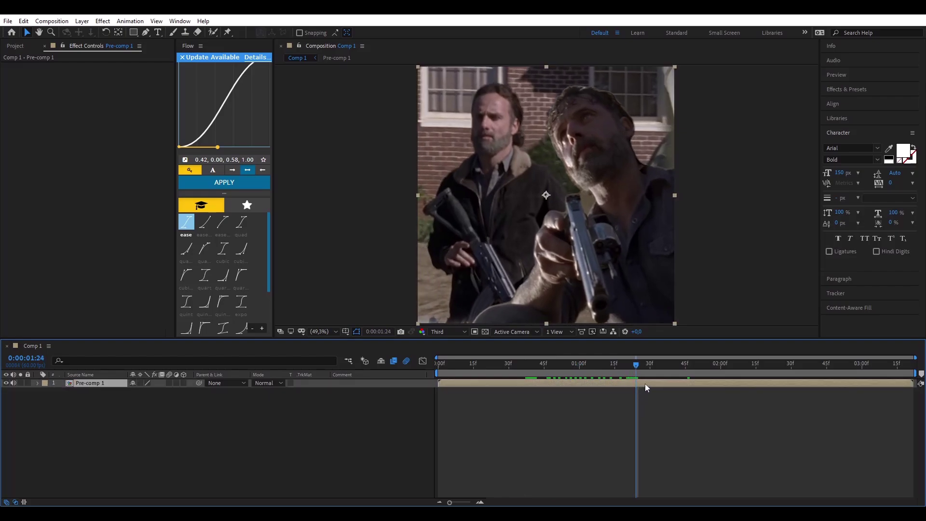
key(ctrl+d)
click(632, 392)
click(630, 385)
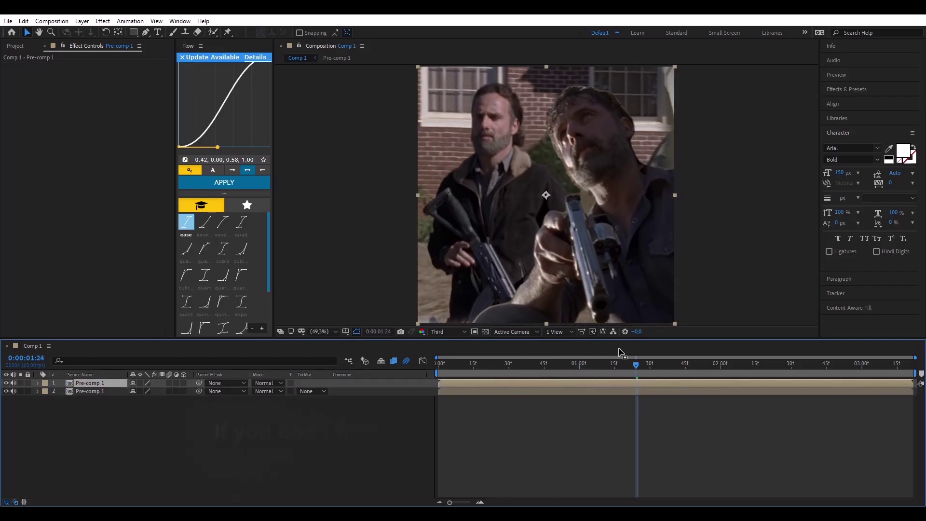
Open the CRT Emulator extension and apply its Style 1 effect to the upper Pre-comp 1 layer.
click(179, 21)
mouse_move(289, 71)
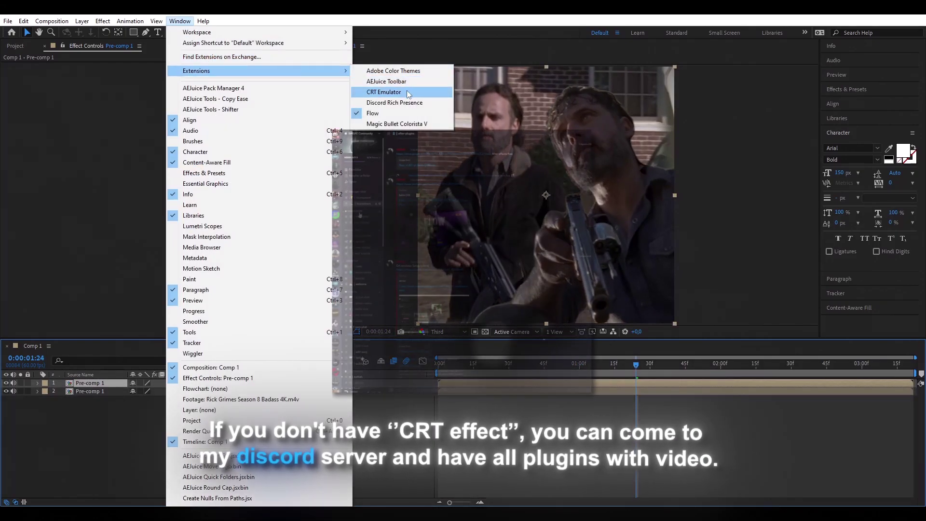
click(384, 91)
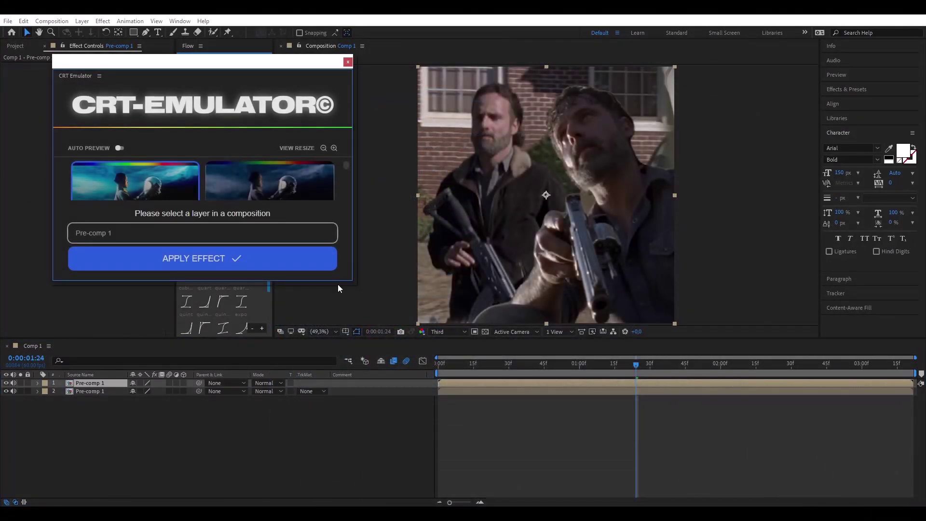
scroll(285, 205, down, 3)
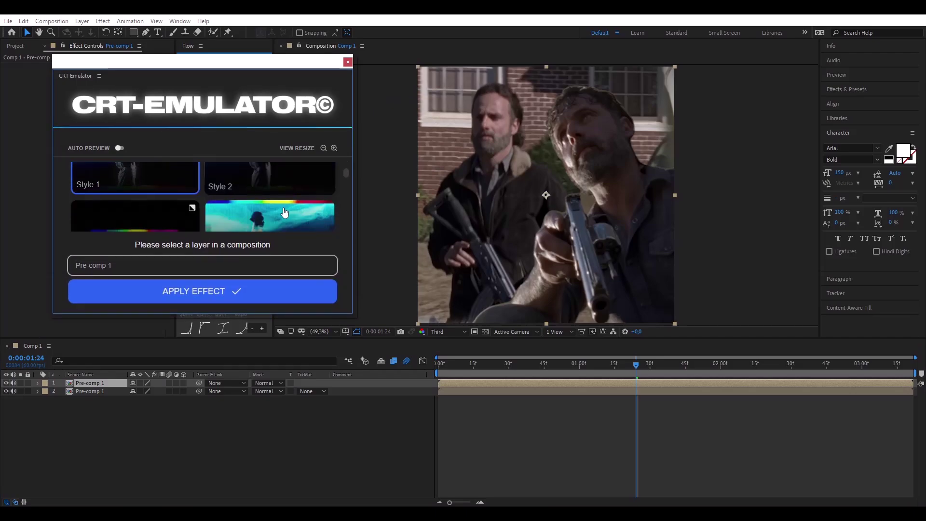
scroll(246, 212, up, 2)
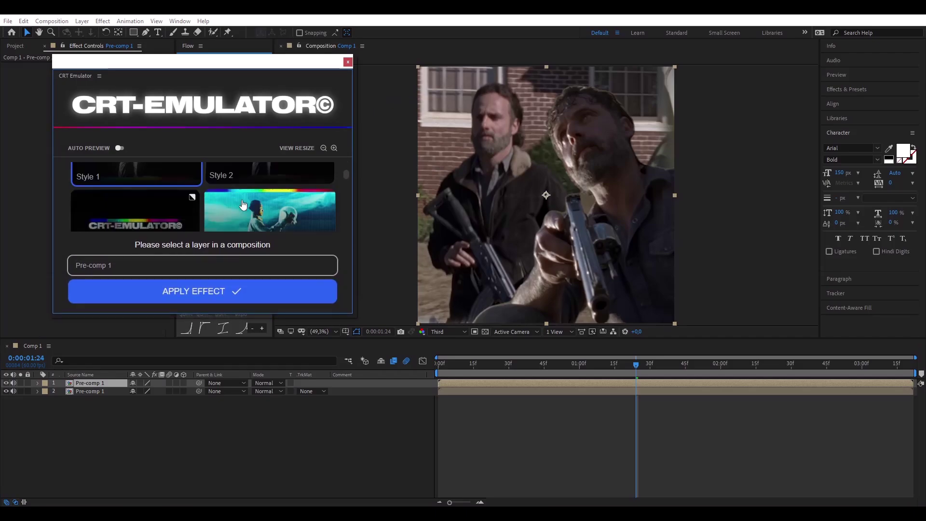
click(225, 298)
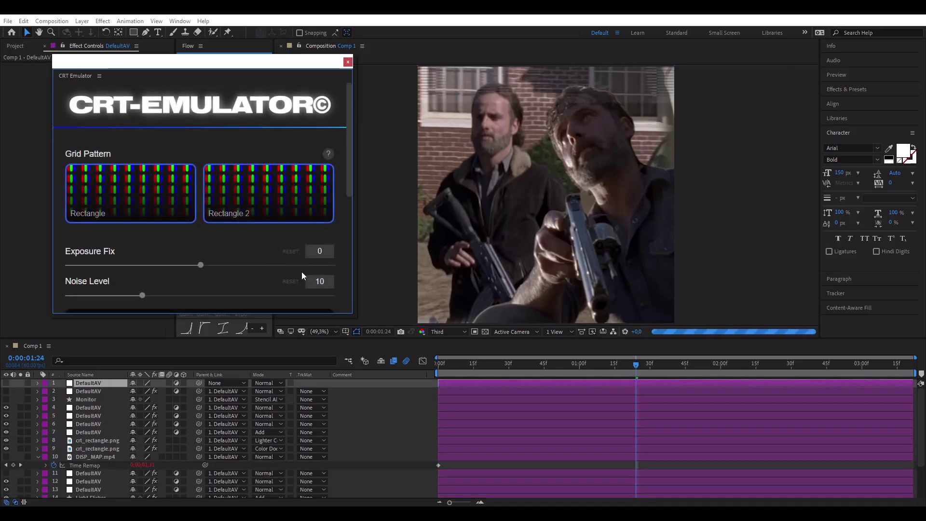
Lower the preview resolution to Quarter and switch off the Rectangle grid pattern, keeping only Rectangle 2.
click(448, 332)
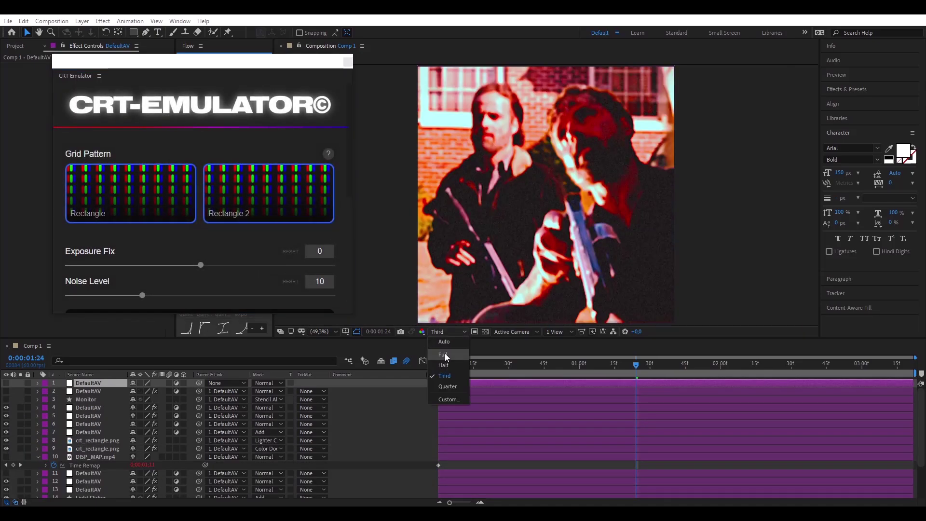
click(448, 387)
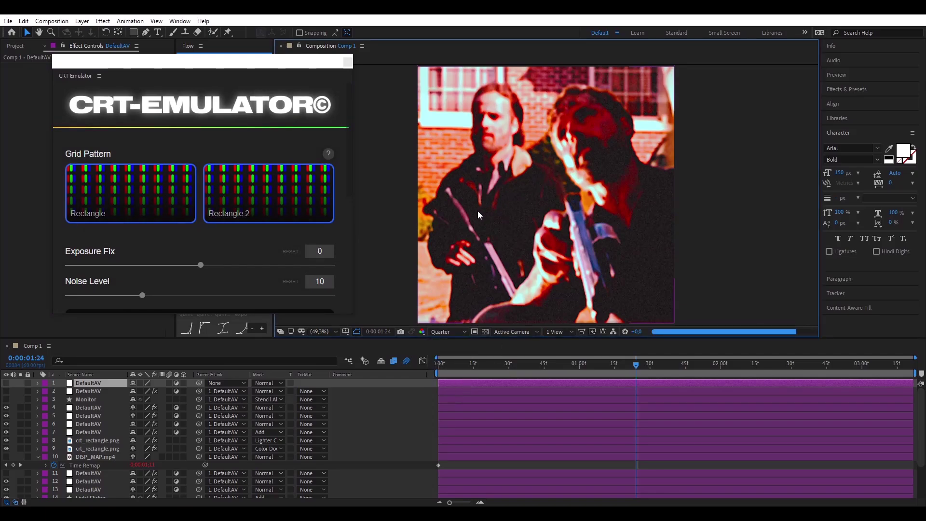
click(176, 213)
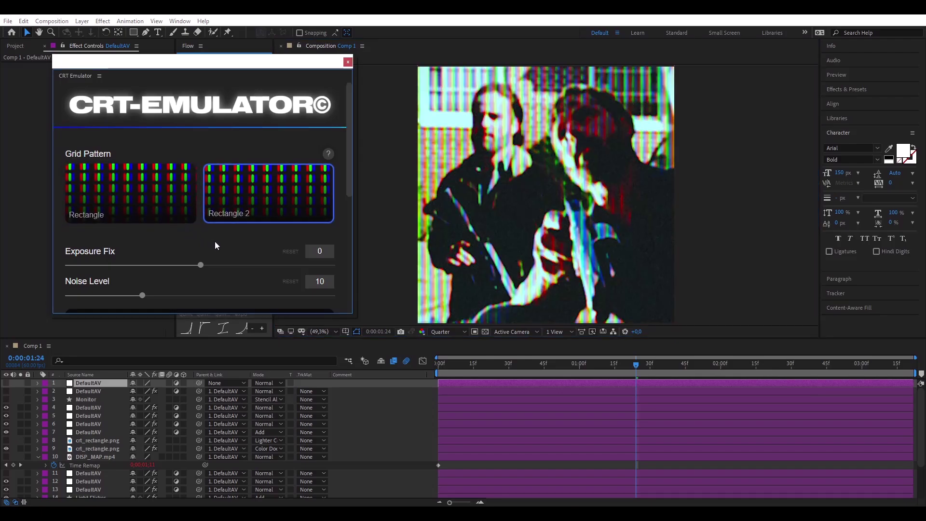
Set the CRT effect's vibrance to -22, complete the effect and close the CRT Emulator.
scroll(217, 246, down, 5)
click(110, 211)
drag(109, 210, 36, 216)
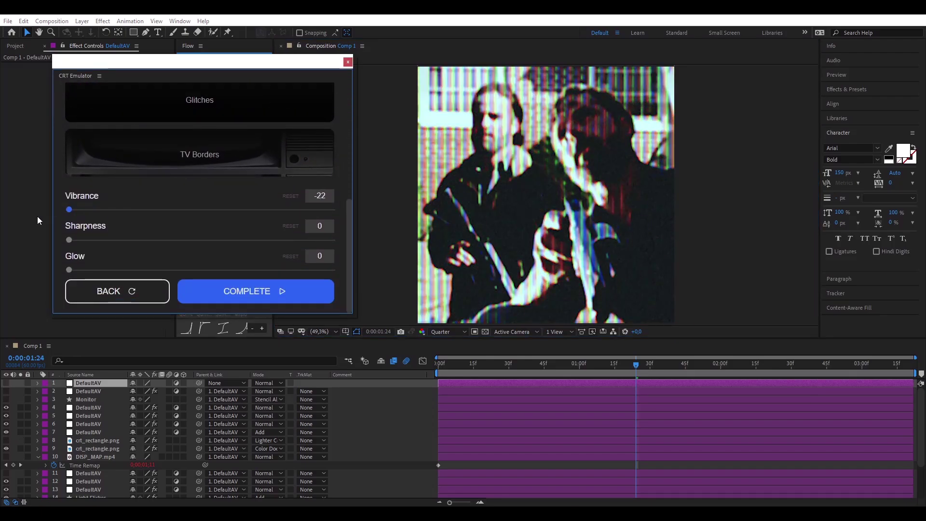
click(268, 289)
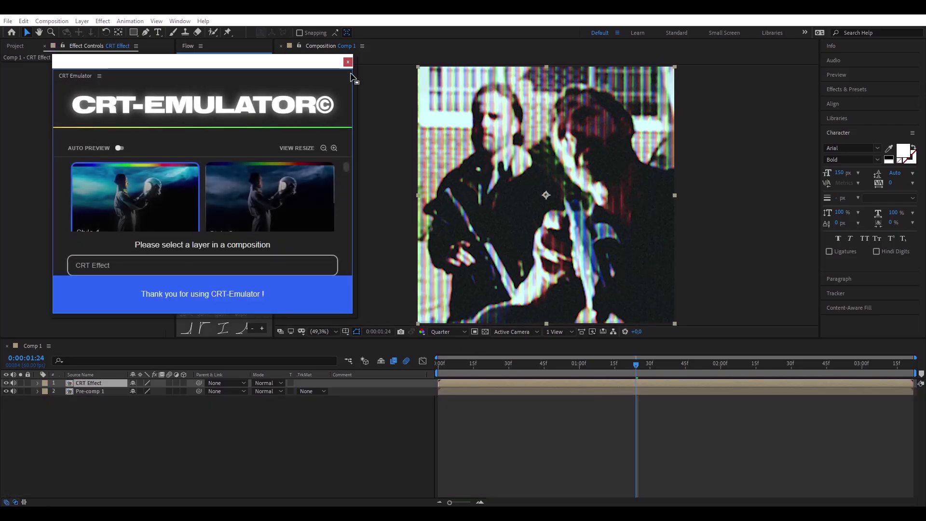
click(348, 61)
Keyframe the CRT Effect layer's opacity at 0% at the start of the composition.
key(t)
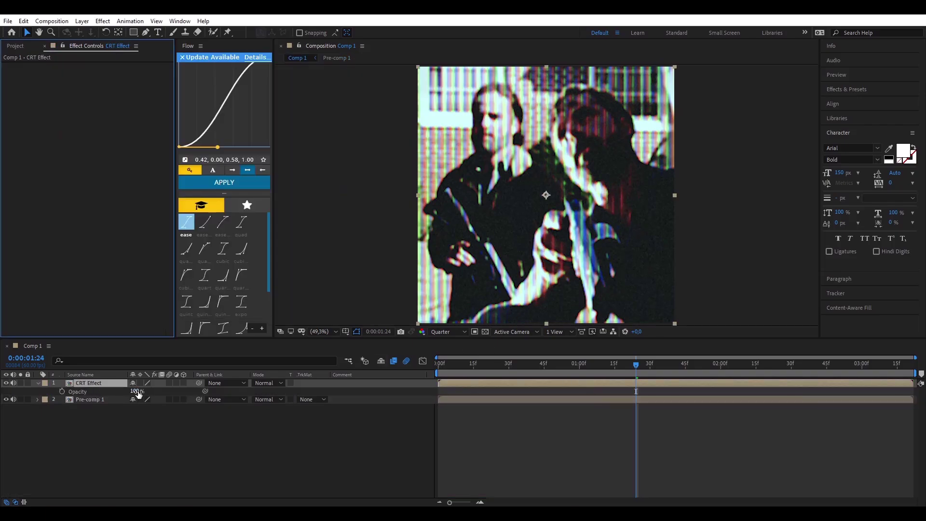
drag(138, 391, 93, 400)
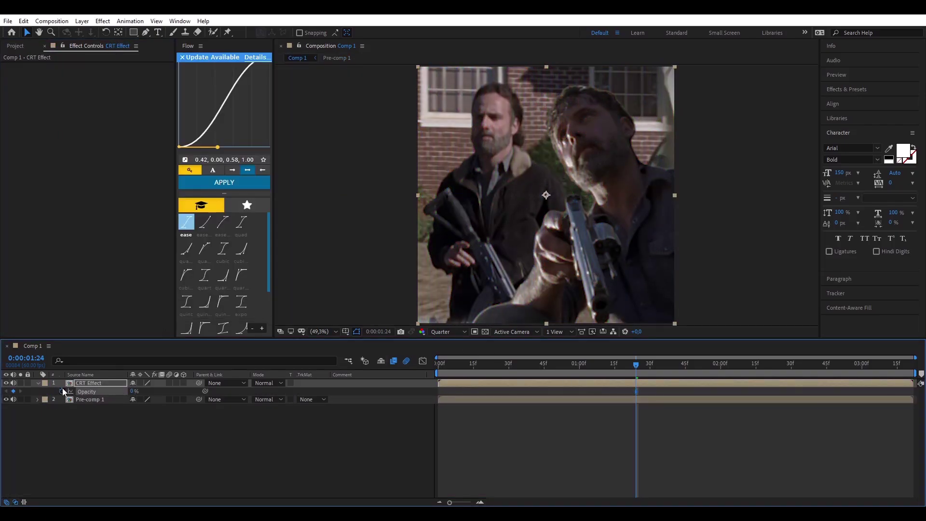
key(Home)
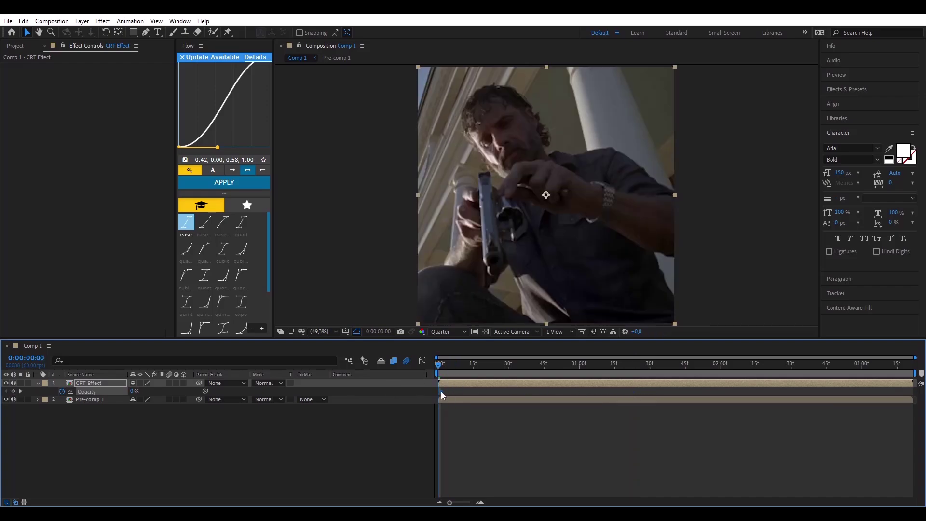
Keyframe the CRT Effect layer's opacity at 85% at 0:00:01:34 and shift that keyframe to about 0:00:02:17.
drag(565, 368, 660, 369)
drag(134, 392, 167, 389)
click(166, 408)
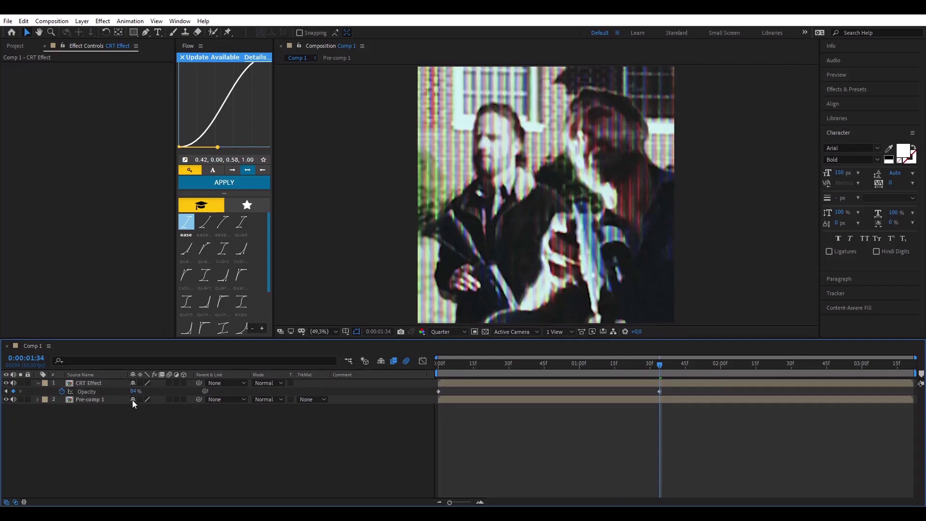
click(136, 391)
key(Return)
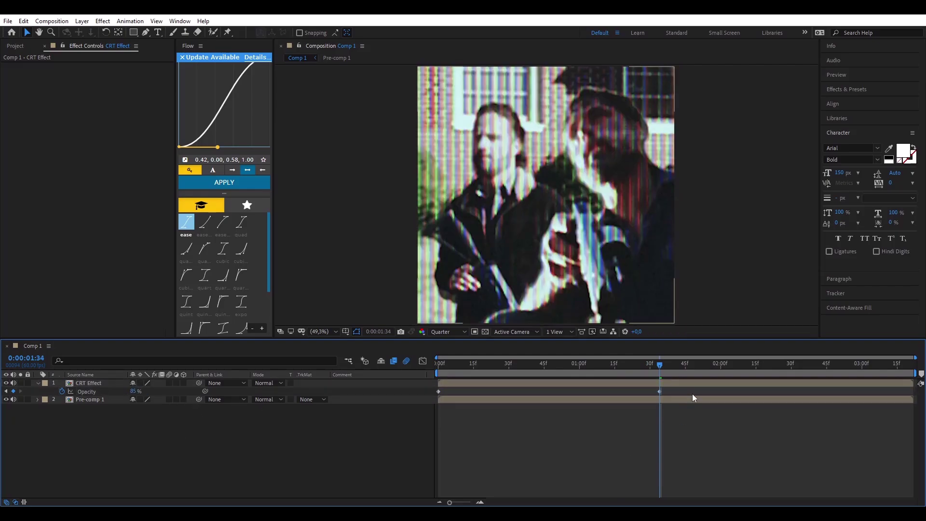
drag(661, 391, 759, 393)
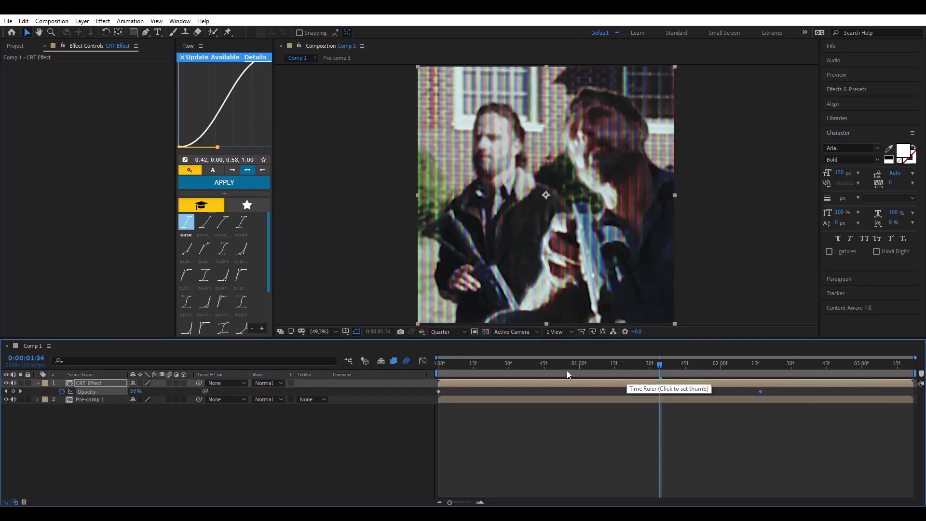
Enable motion blur on the CRT Effect layer, collapse its properties and preview Comp 1 from the start.
drag(550, 368, 422, 369)
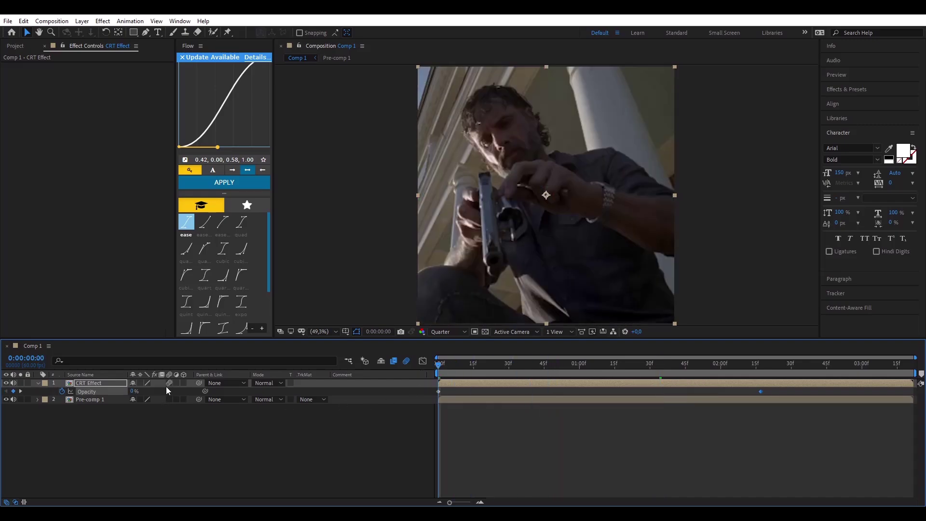
key(u)
key(space)
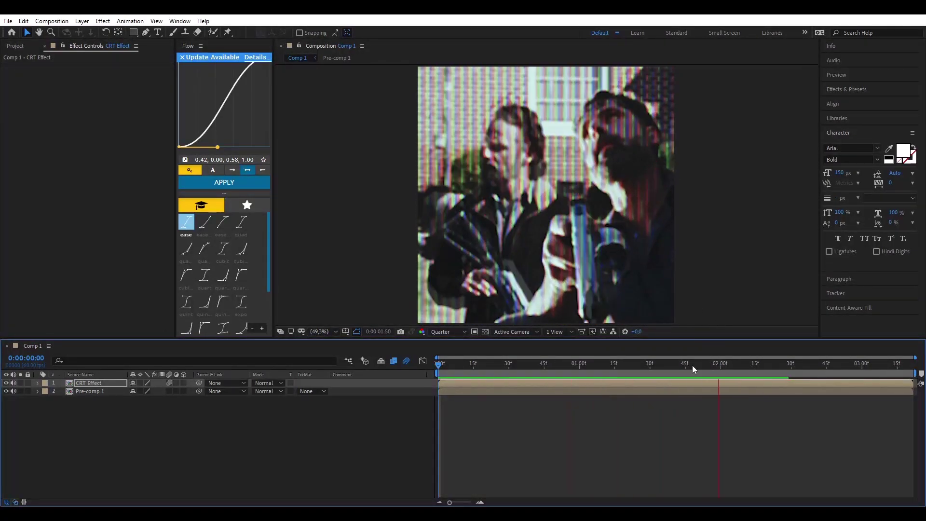
In Pre-comp 1, move Null 1's last position keyframe to about 0:00:02:27 and its first to 0:00:00:18.
double_click(709, 392)
click(702, 384)
key(p)
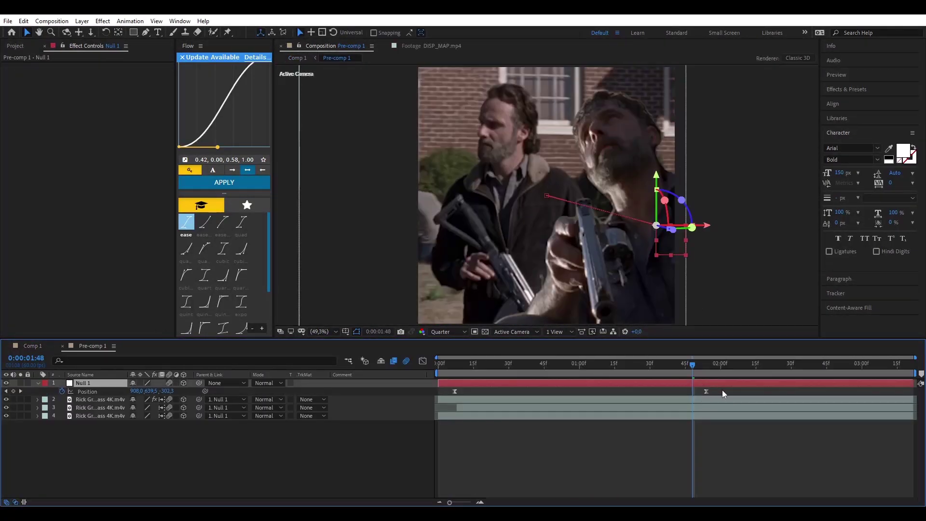
drag(722, 390, 438, 399)
drag(707, 390, 784, 390)
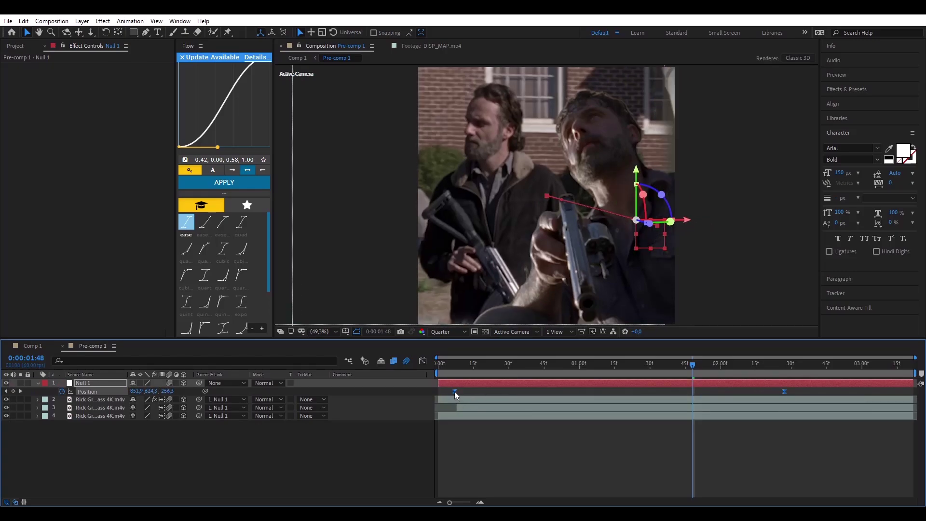
drag(455, 392, 479, 390)
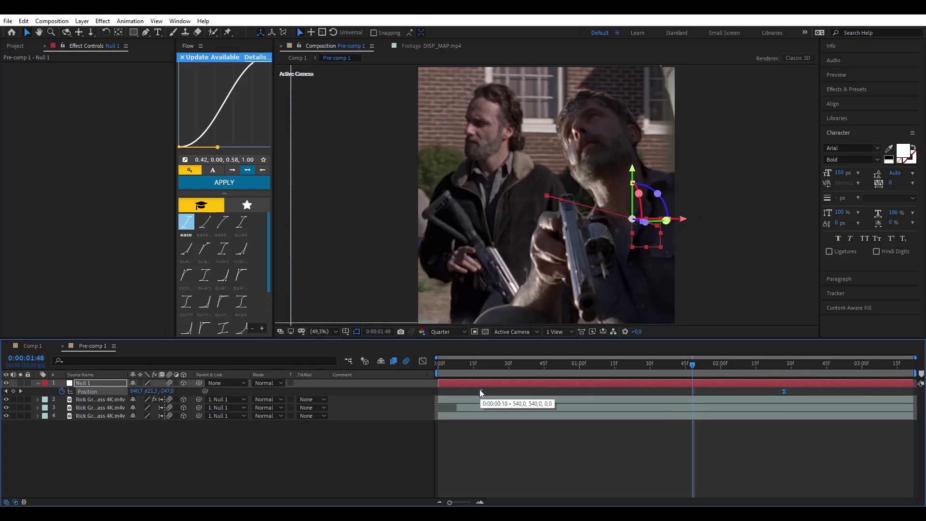
Lengthen both ease handles on Null 1's position speed graph and preview the move from the start.
click(424, 362)
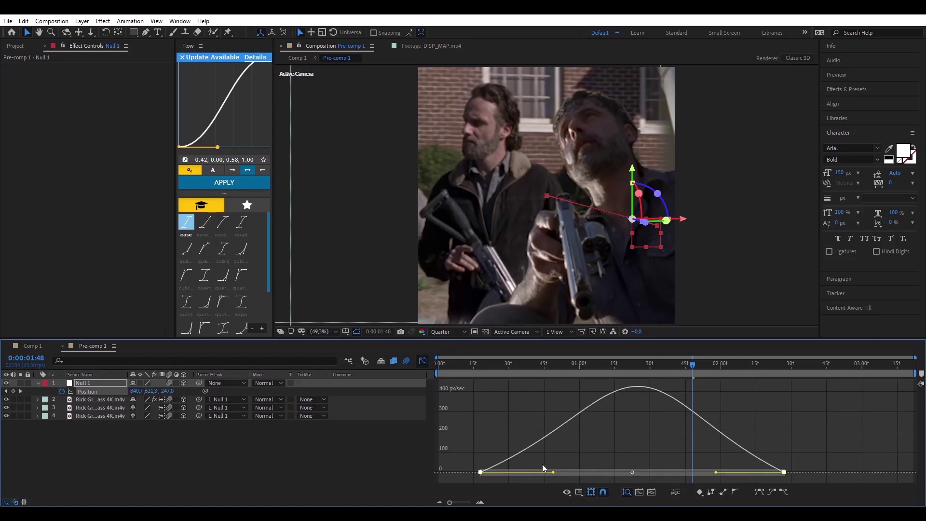
drag(553, 472, 576, 470)
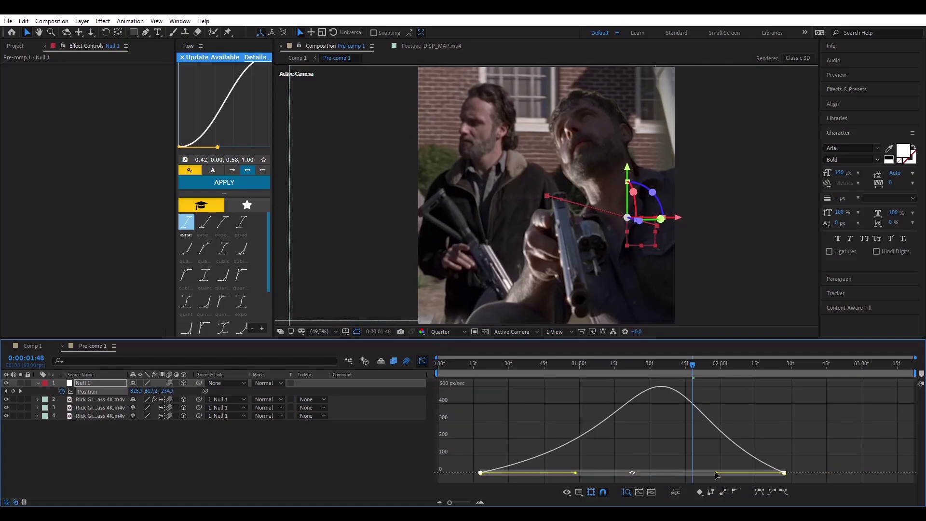
drag(716, 472, 704, 472)
click(435, 368)
key(space)
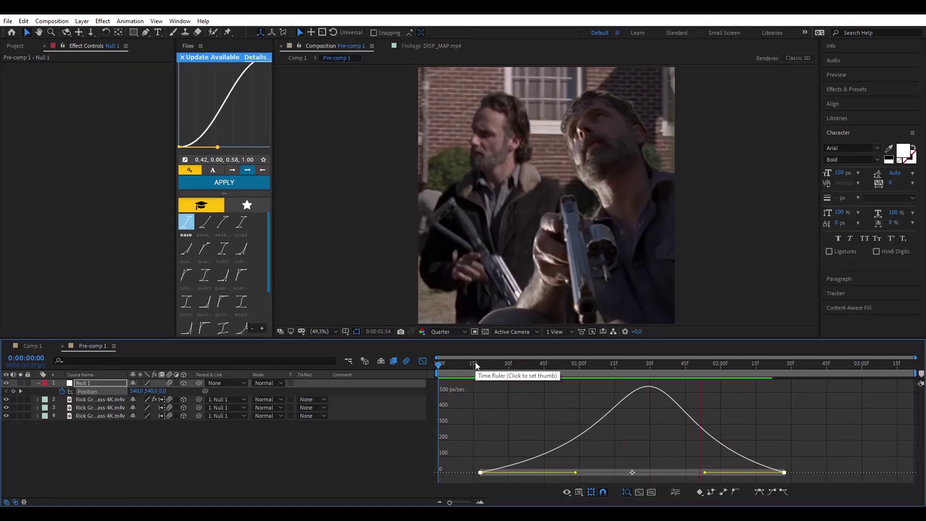
Move Null 1's first position keyframe to 0:00:00:00 and preview the eased motion.
click(465, 364)
click(423, 361)
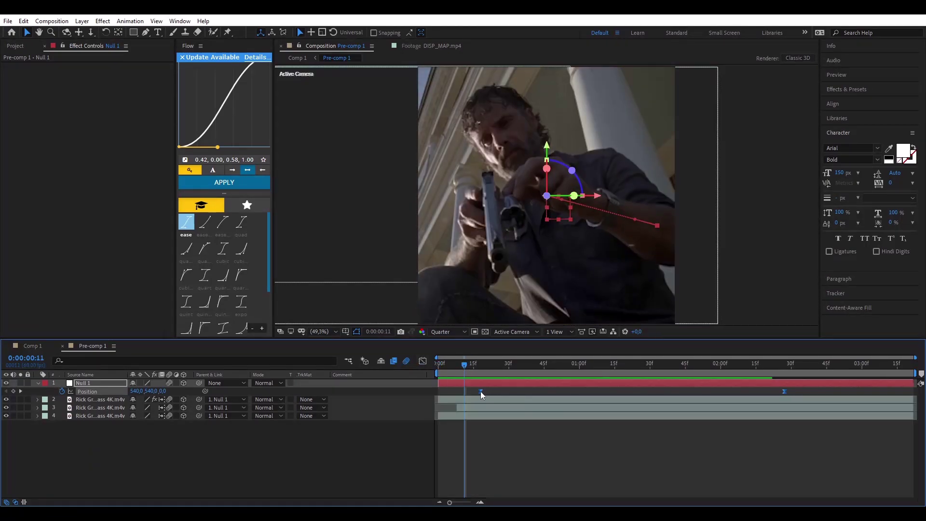
click(423, 361)
key(space)
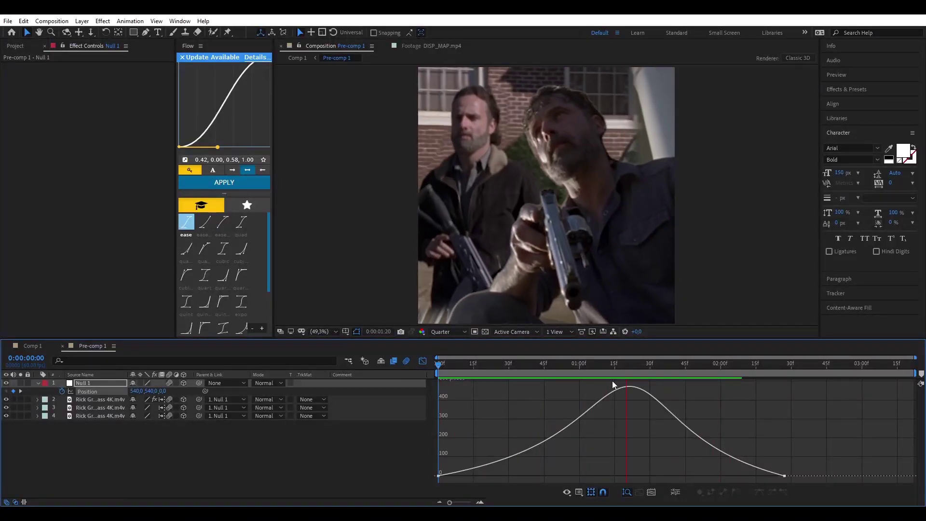
key(space)
key(shift+F3)
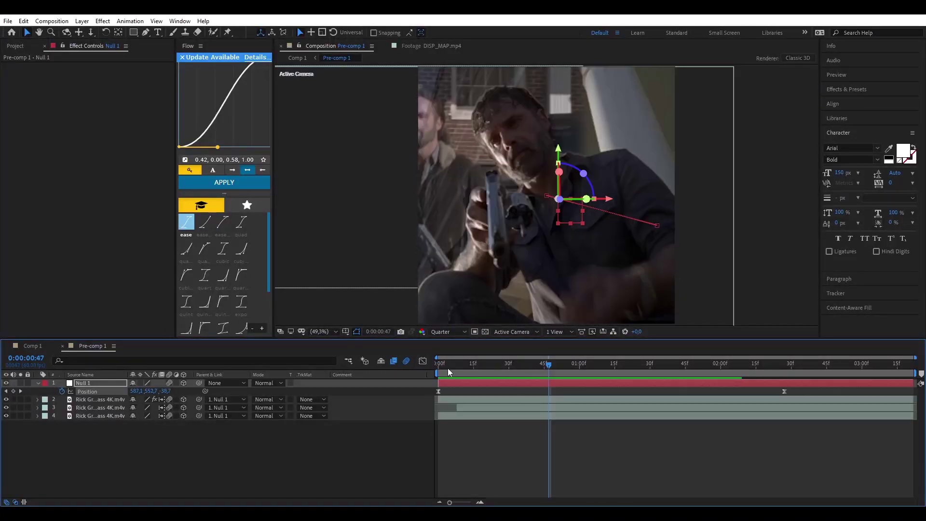
Shift the third layer's opacity keyframes to about 0:00:00:27 and 0:00:01:36.
click(547, 408)
key(t)
drag(594, 420, 454, 415)
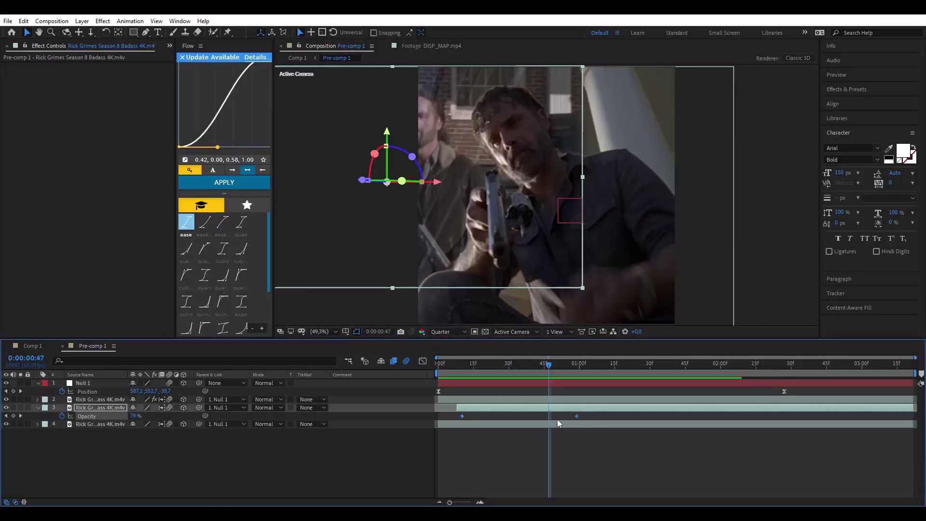
drag(578, 416, 624, 416)
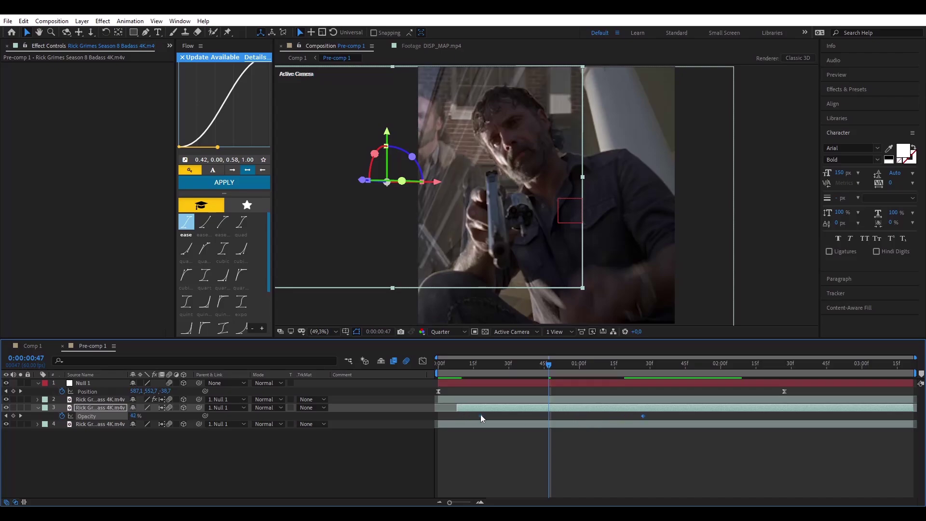
drag(481, 416, 502, 415)
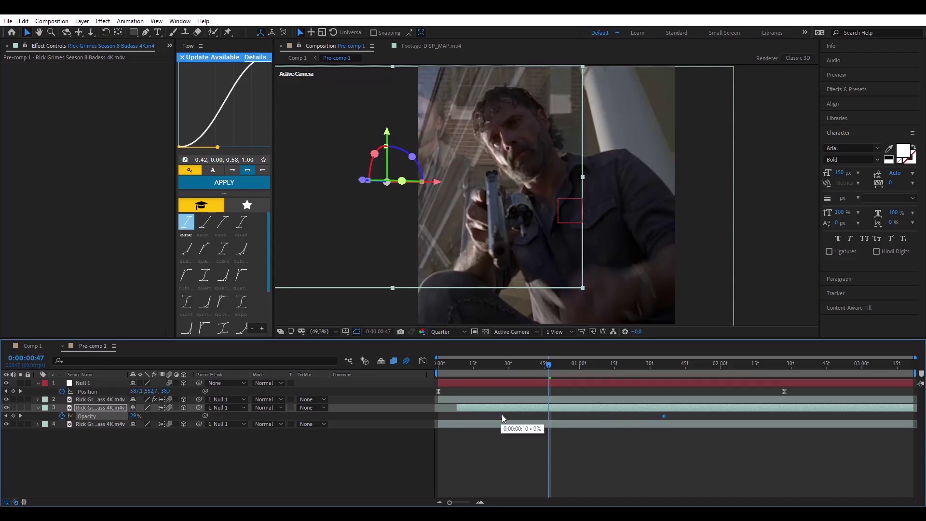
Return to Comp 1, close the Pre-comp 1 timeline and create a solid coloured 000000.
click(41, 349)
click(63, 346)
right_click(405, 418)
mouse_move(461, 312)
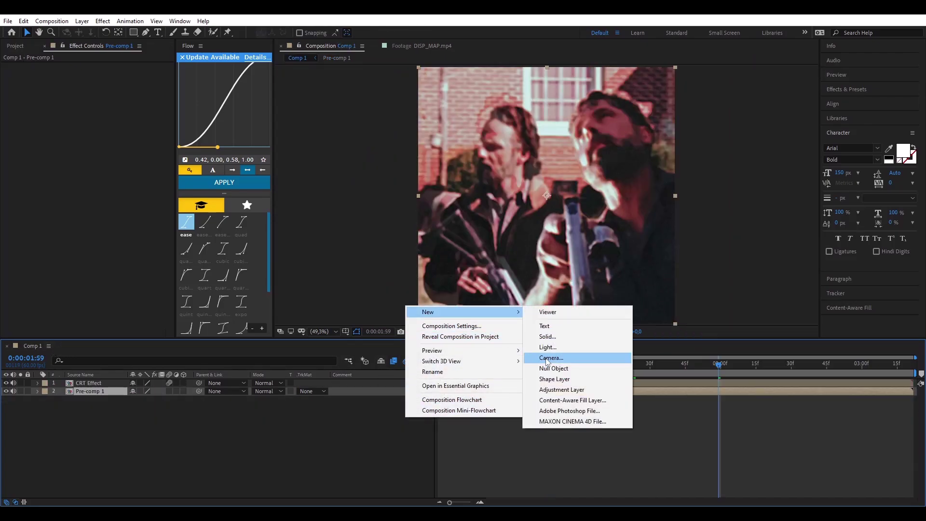
click(548, 336)
click(457, 319)
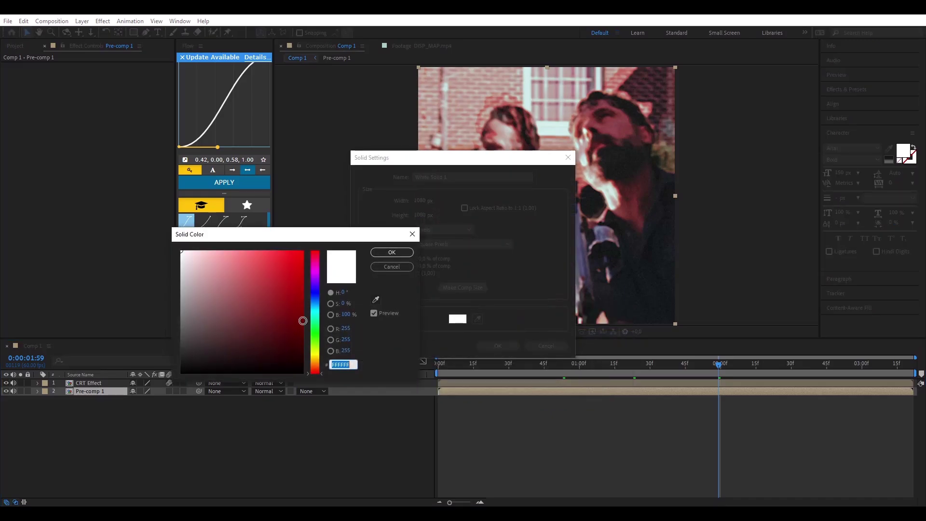
text(000000)
click(392, 252)
click(498, 346)
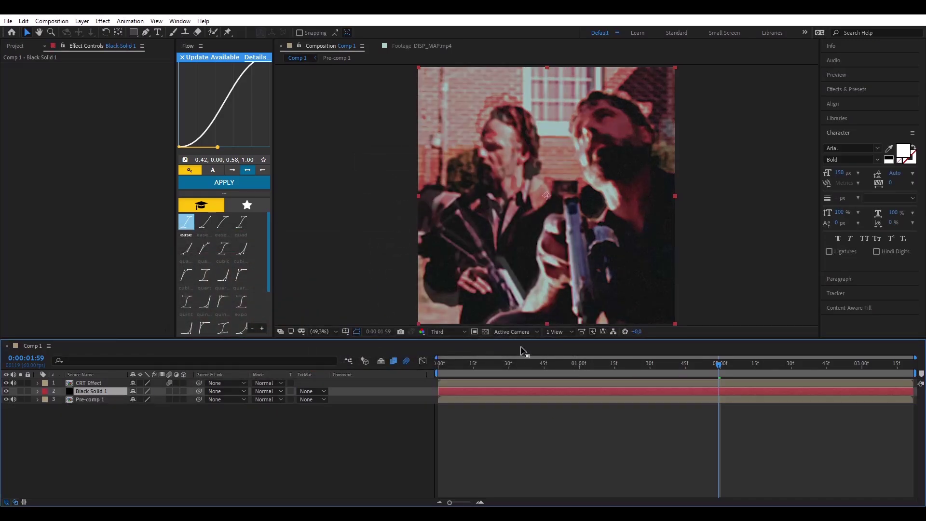
Place the black solid above the CRT Effect layer and apply CC Jaws with a Completion keyframe of 99%.
drag(99, 392, 101, 380)
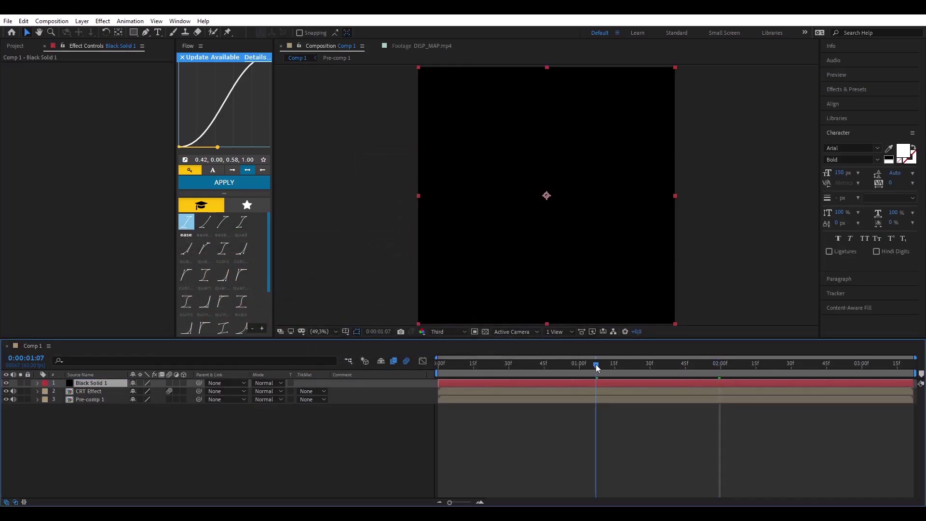
key(ctrl+space)
text(jaw)
click(563, 377)
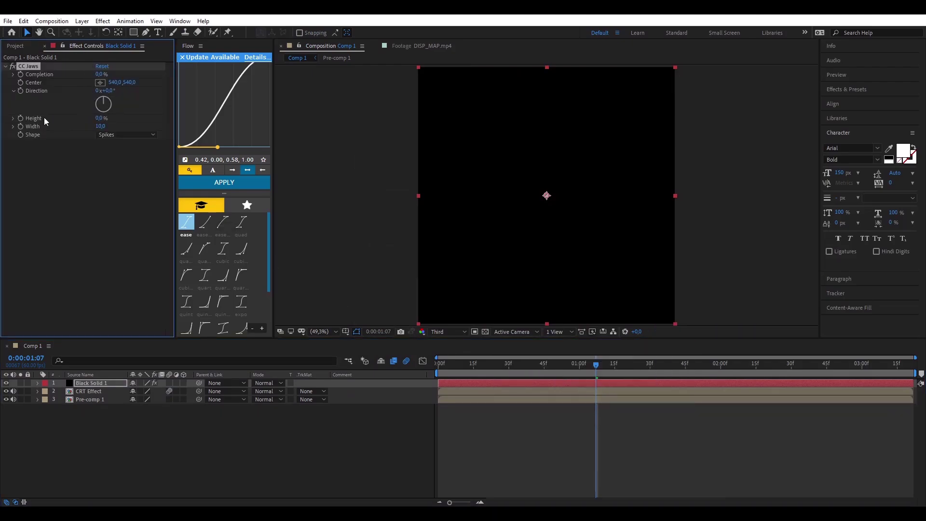
drag(101, 75, 206, 84)
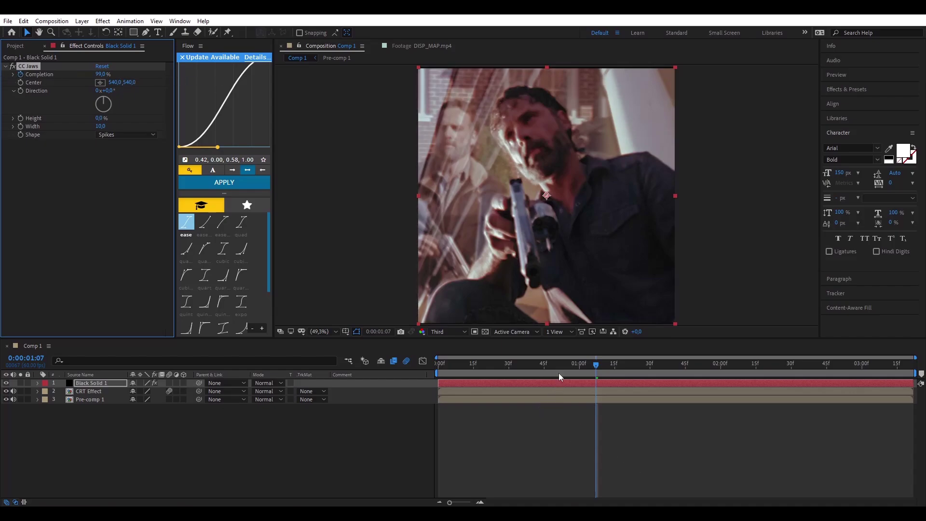
Cut the black solid from Comp 1 and paste it into Pre-comp 1, directly below the upper footage layer.
click(549, 384)
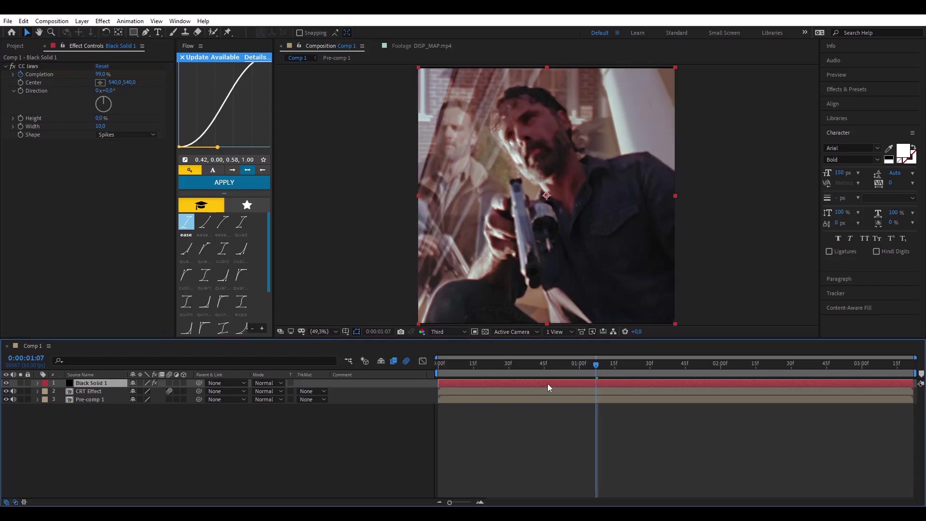
key(Delete)
double_click(584, 392)
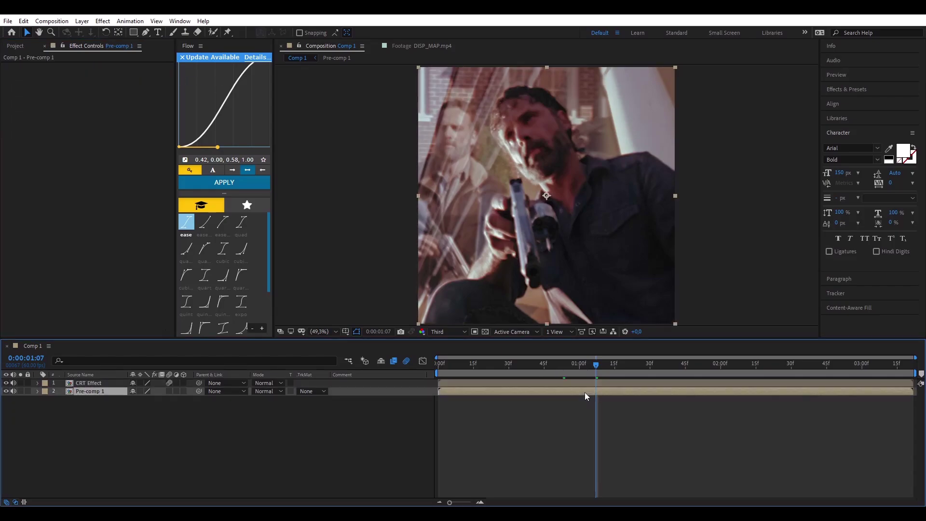
drag(555, 367, 650, 370)
key(u)
click(549, 441)
click(548, 410)
key(ctrl+v)
Try CC Jaws Completion at 0%, then keyframe it at 100% and place that keyframe at about 0:00:00:11.
drag(100, 75, 79, 98)
text(0)
key(Return)
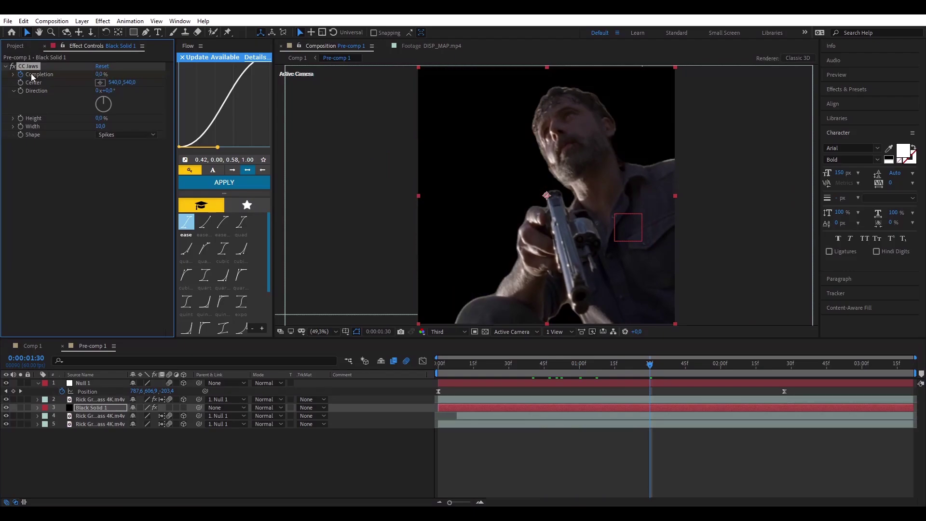
drag(107, 73, 186, 78)
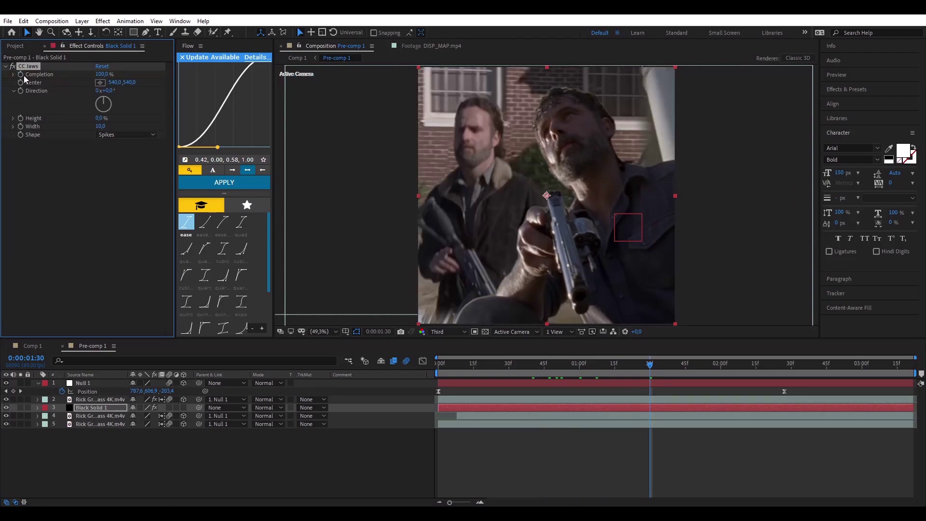
key(u)
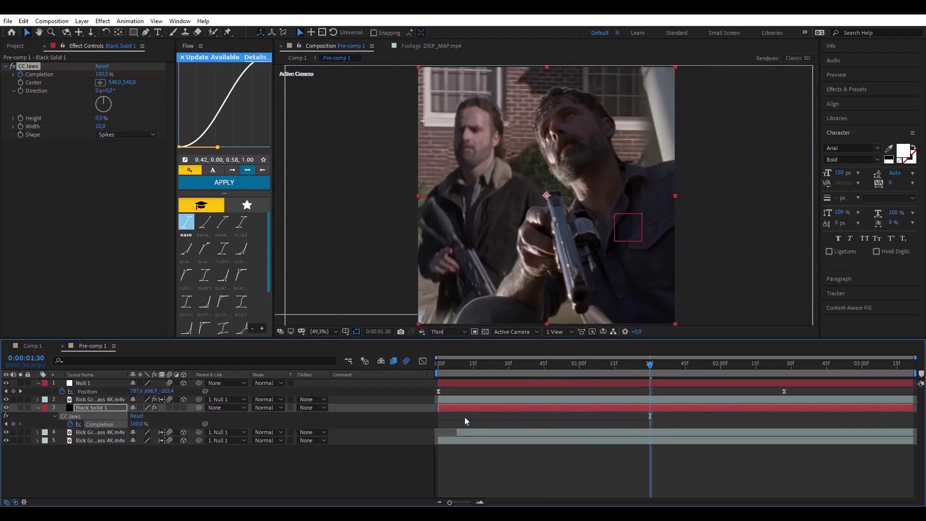
click(462, 370)
Keyframe CC Jaws Completion at 75% at 0:00:01:51 and shift that keyframe to about 0:00:02:25.
drag(456, 367, 700, 372)
drag(101, 77, 107, 77)
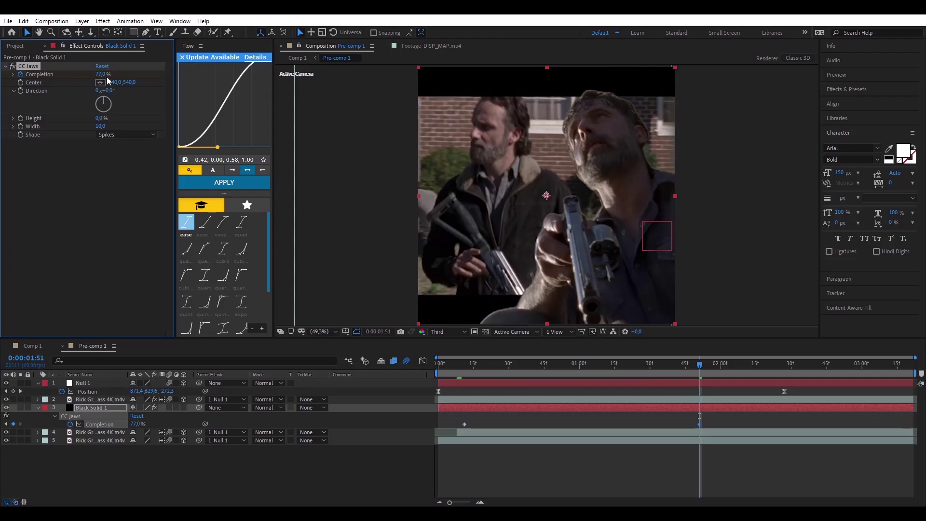
key(Return)
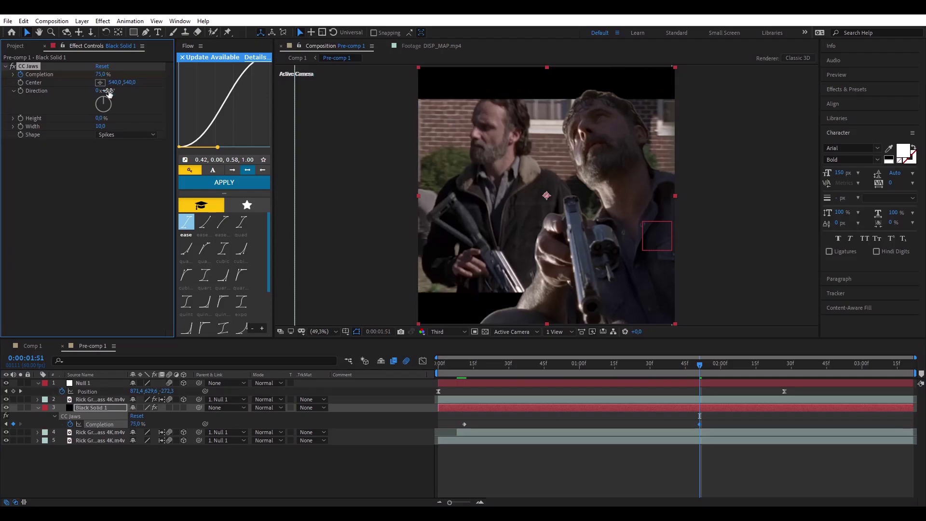
key(Home)
drag(458, 416, 704, 425)
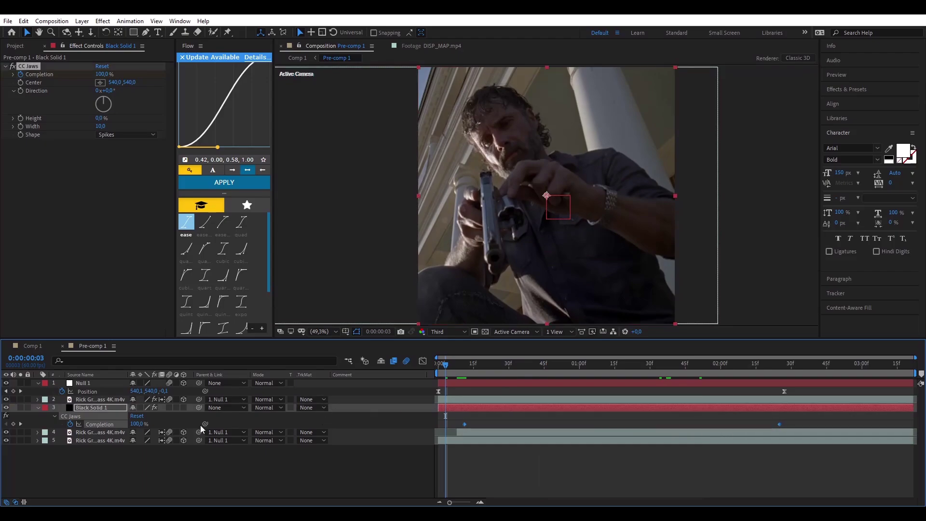
Enable motion blur on the black solid, go to 0:00:01:47 and select the solid layer.
click(169, 413)
drag(540, 365, 689, 367)
click(690, 411)
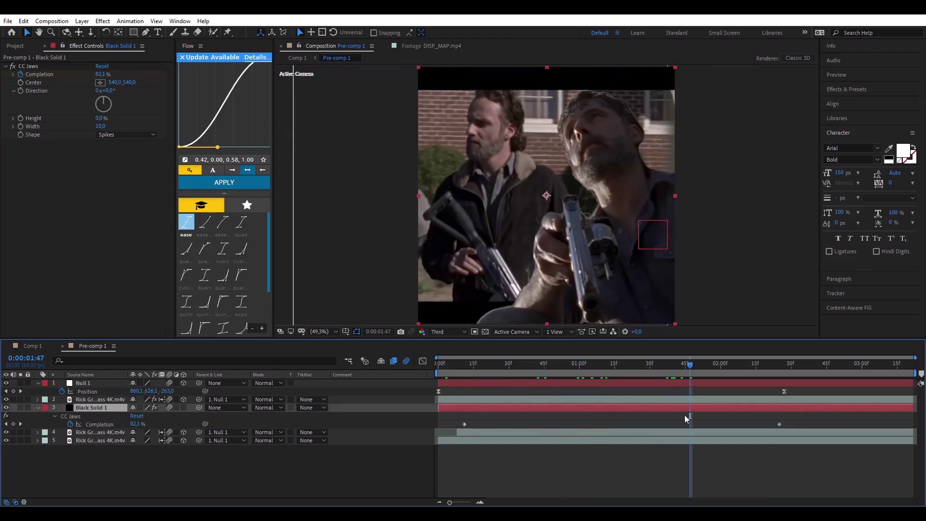
Add Gaussian Blur to the black solid with Blurriness 20 and Repeat Edge Pixels enabled.
key(ctrl+space)
text(ga)
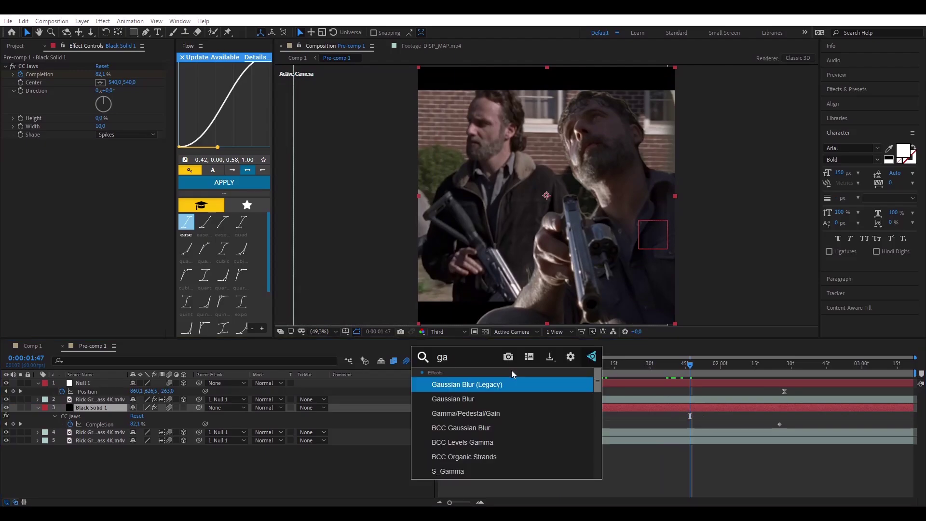
click(462, 403)
click(95, 154)
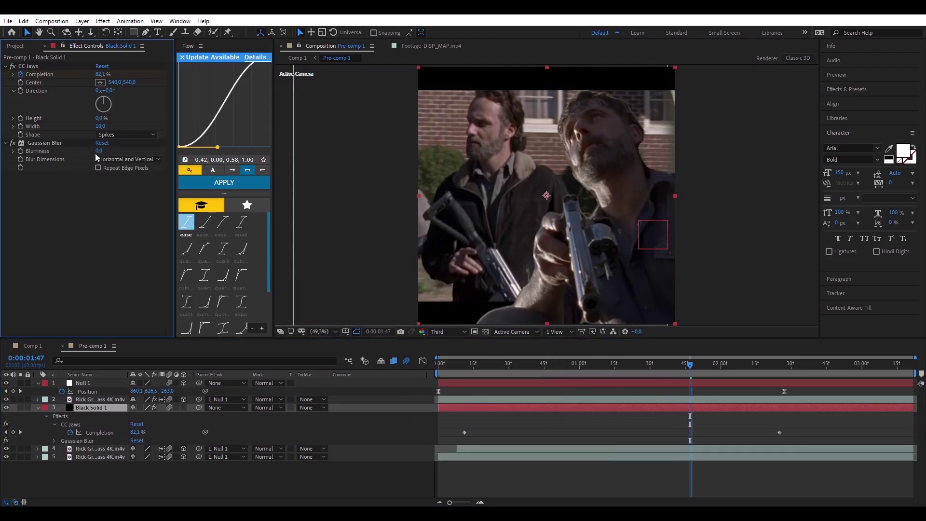
text(20)
key(Return)
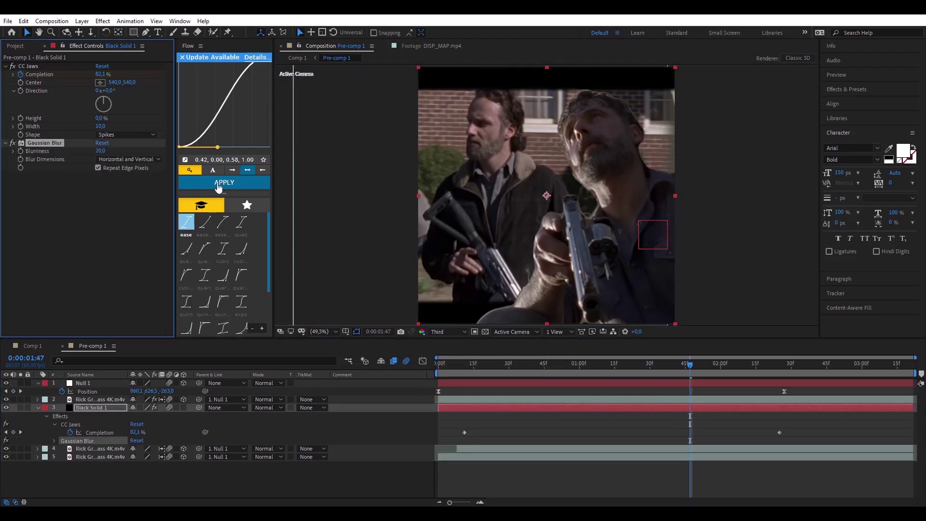
Apply Easy Ease to both CC Jaws Completion keyframes of the black solid.
click(613, 481)
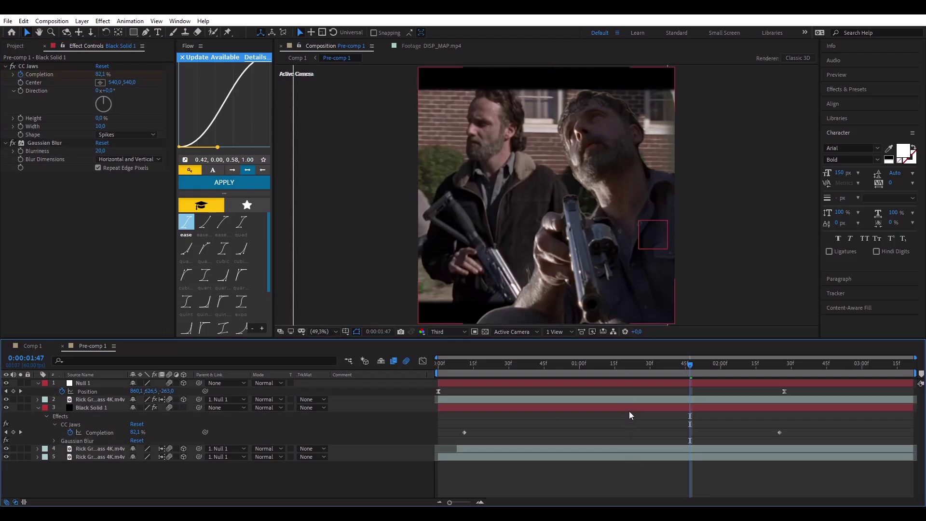
drag(784, 427, 452, 437)
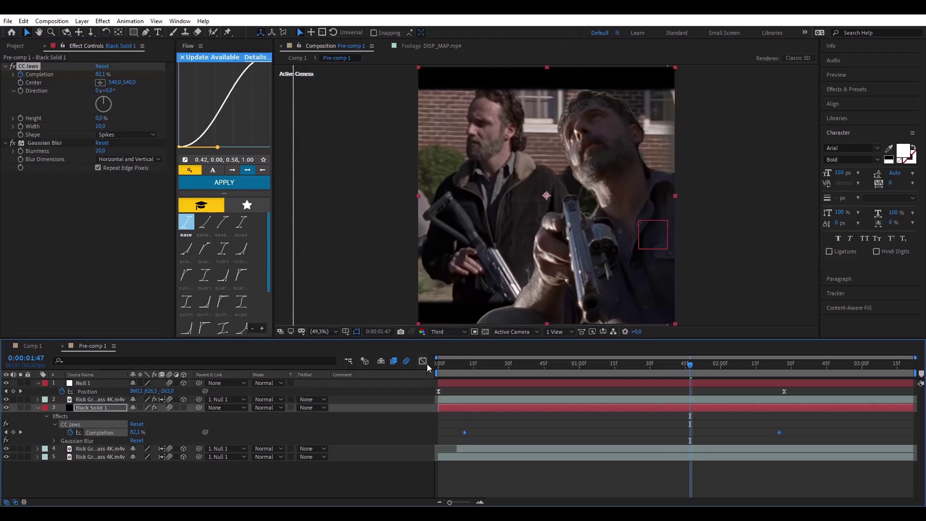
right_click(466, 433)
mouse_move(512, 428)
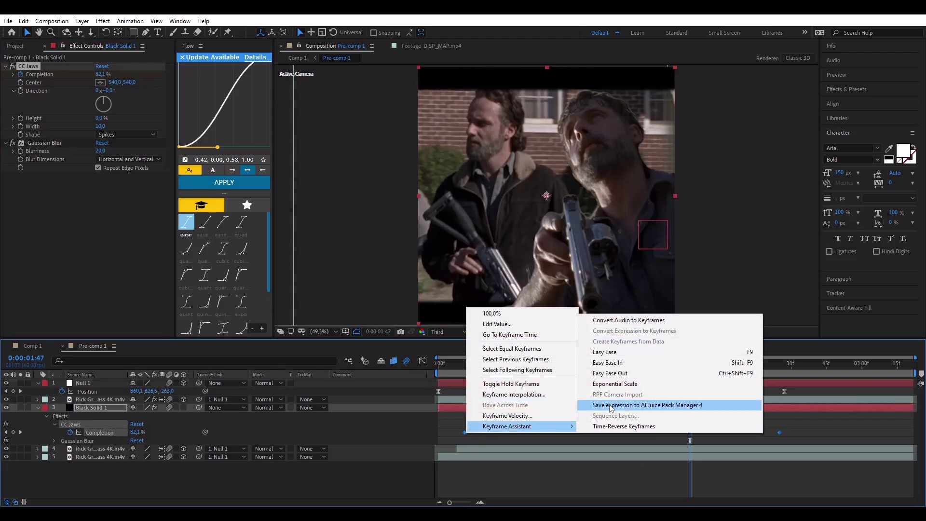
click(625, 352)
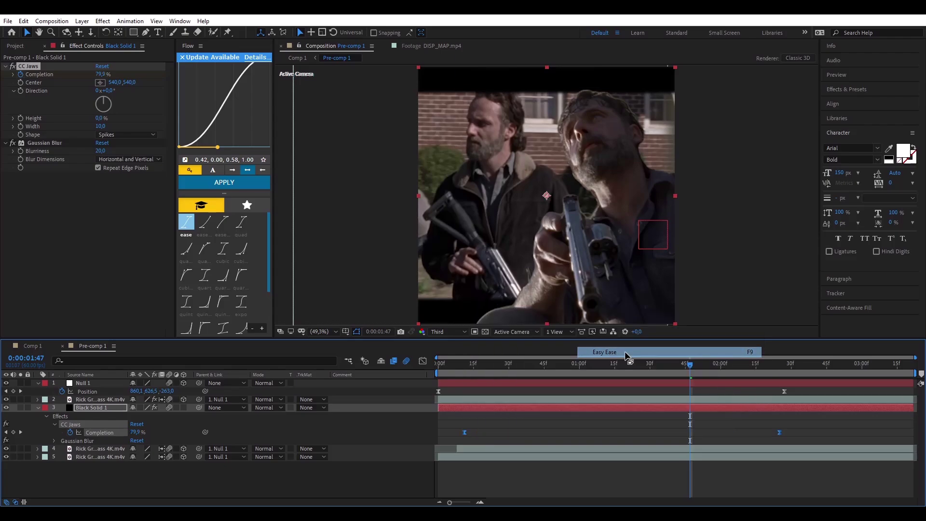
Reshape the Completion speed curve by extending both keyframes' influence, the end one to about 50% at zero speed, and preview it.
click(424, 362)
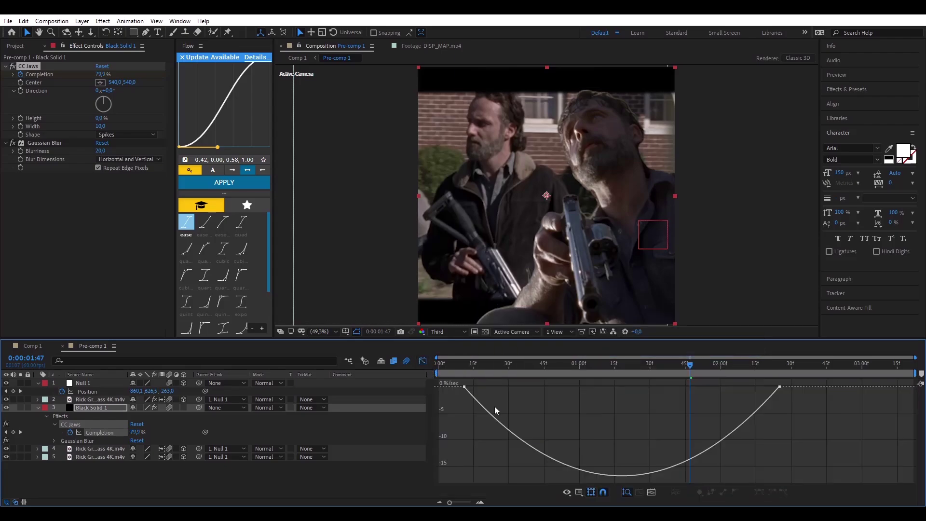
click(516, 433)
drag(517, 391, 548, 389)
drag(728, 391, 712, 393)
drag(549, 390, 552, 390)
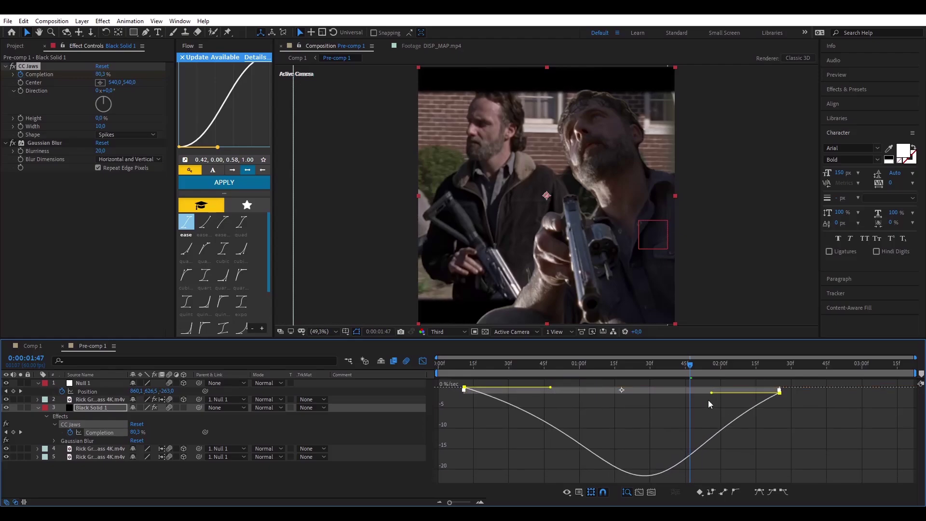
key(ctrl+z)
key(ctrl+z)
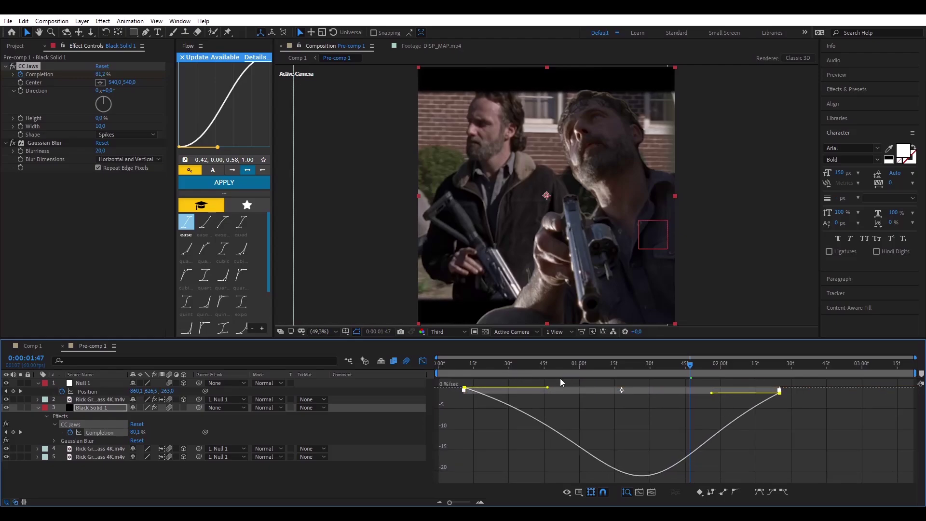
drag(728, 391, 702, 391)
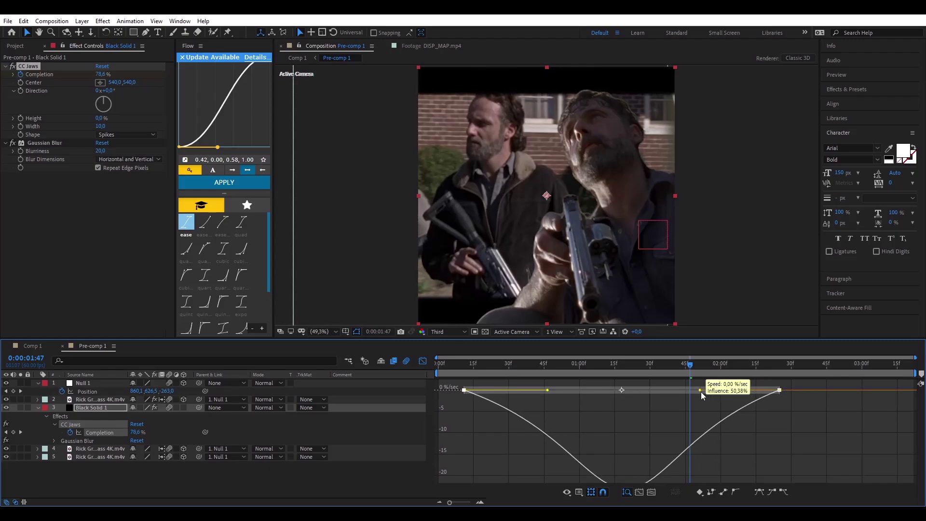
drag(547, 390, 550, 390)
key(space)
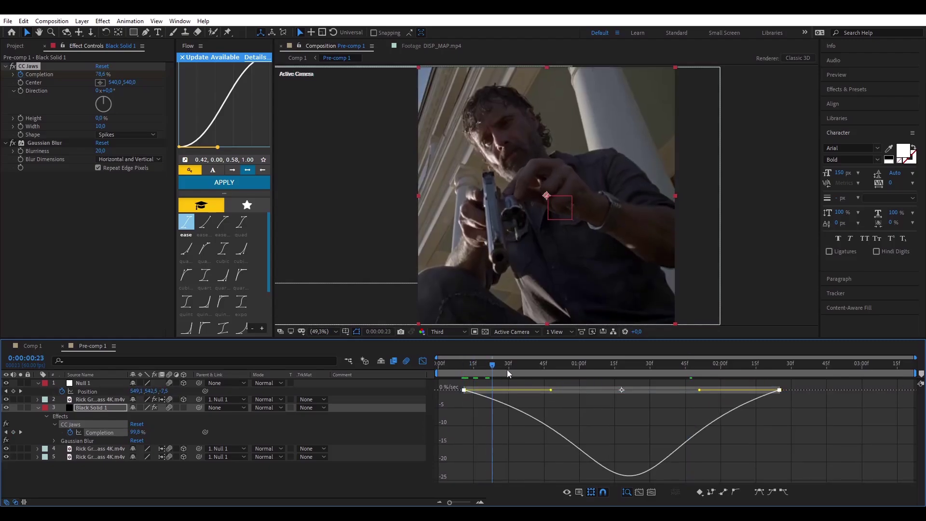
key(shift+F3)
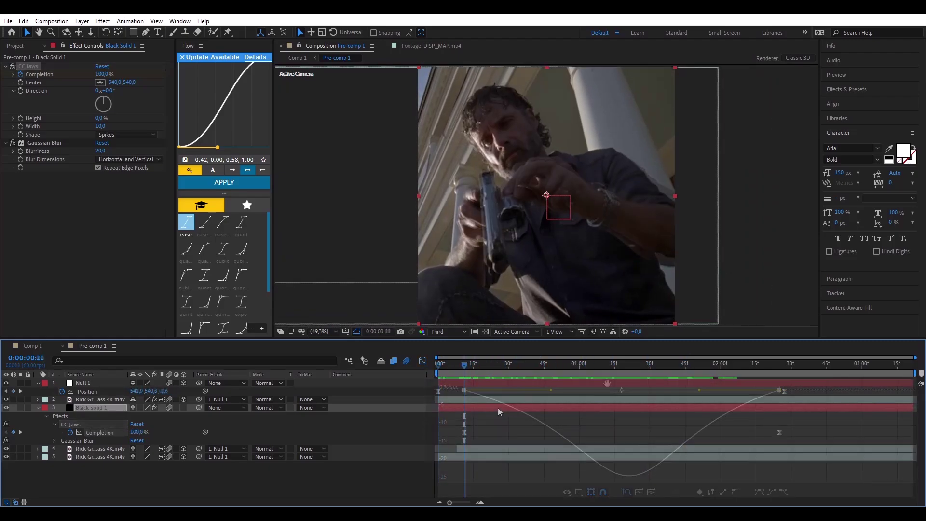
Create a new solid in deep red, colour AE1717, above the black solid.
key(ctrl+shift+y)
click(458, 318)
click(287, 289)
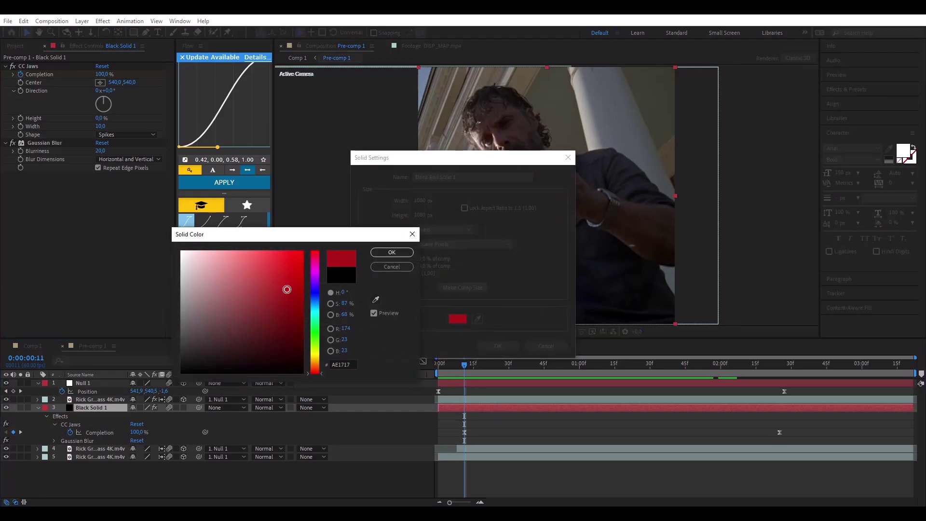
click(392, 252)
click(498, 346)
Split the deep red solid at 0:00:00:11 and delete the earlier piece.
key(ctrl+d)
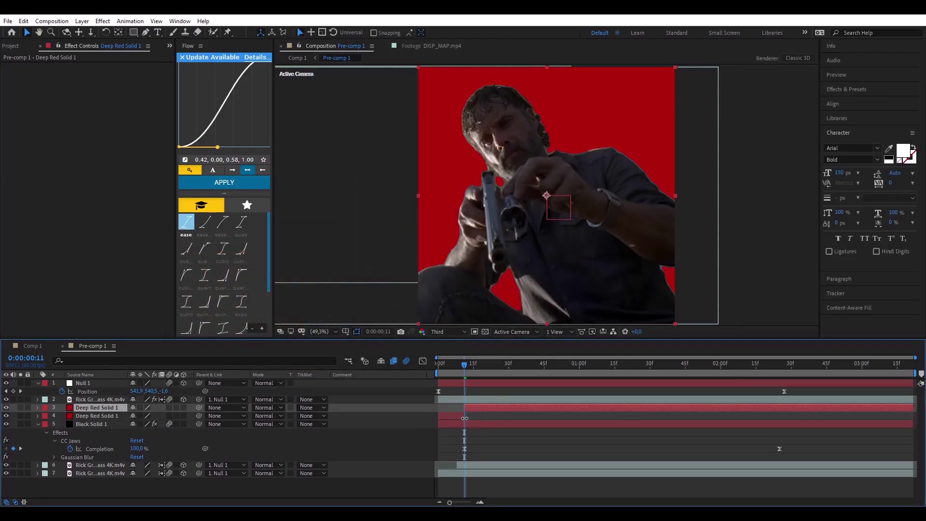
click(465, 418)
key(Delete)
Select and copy the CC Jaws and Gaussian Blur effects of the black solid.
click(471, 421)
click(76, 69)
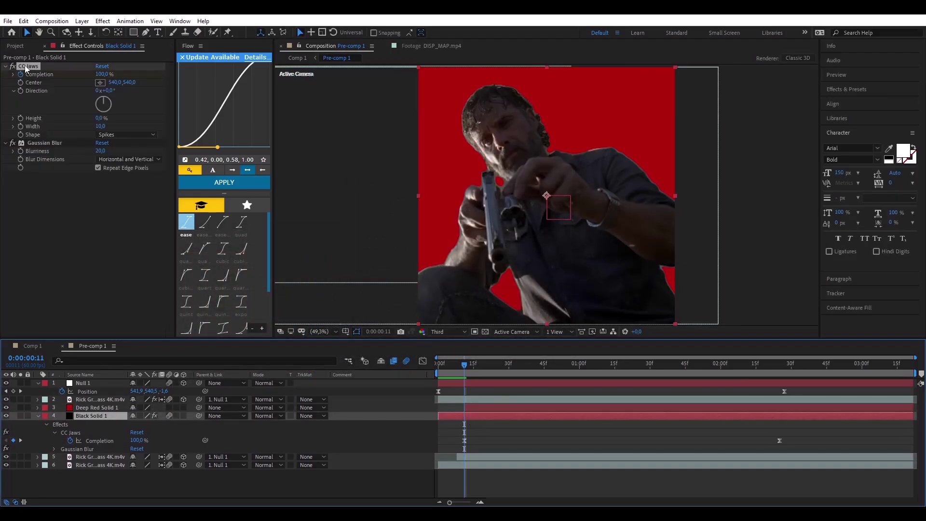
key(ctrl+a)
Split the black solid at 0:00:00:11 and delete its earlier piece.
click(488, 416)
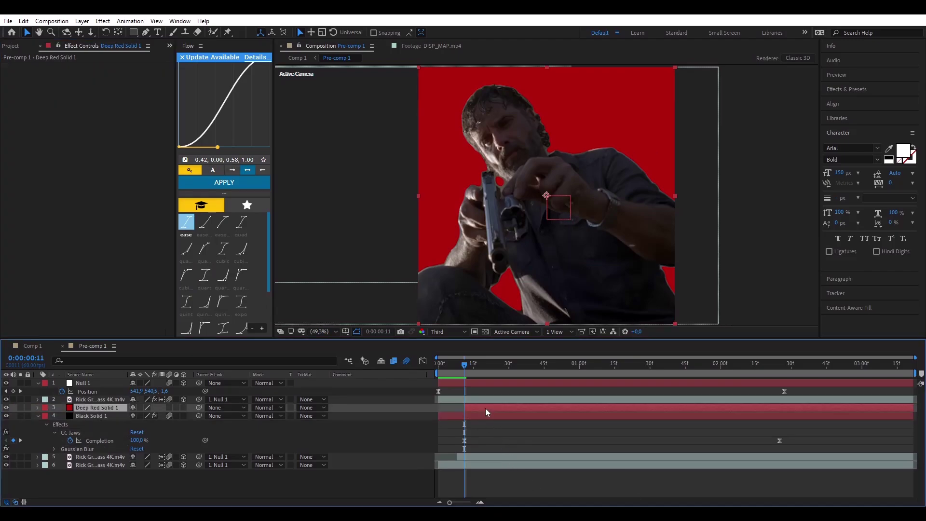
key(ctrl+shift+d)
click(463, 423)
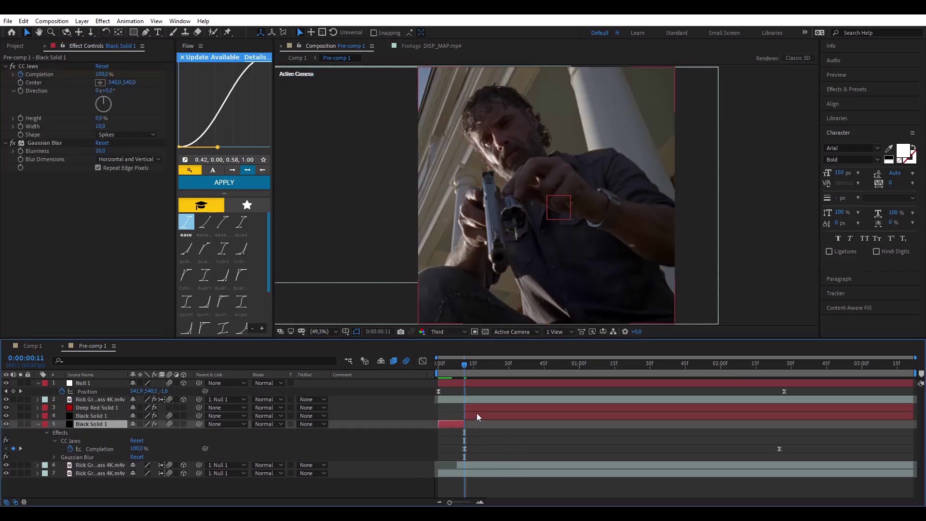
key(Delete)
Paste the copied effects onto the deep red solid, go to 0:00:02:17 and move the red layer below the black solid.
click(480, 407)
key(ctrl+v)
drag(480, 370, 761, 371)
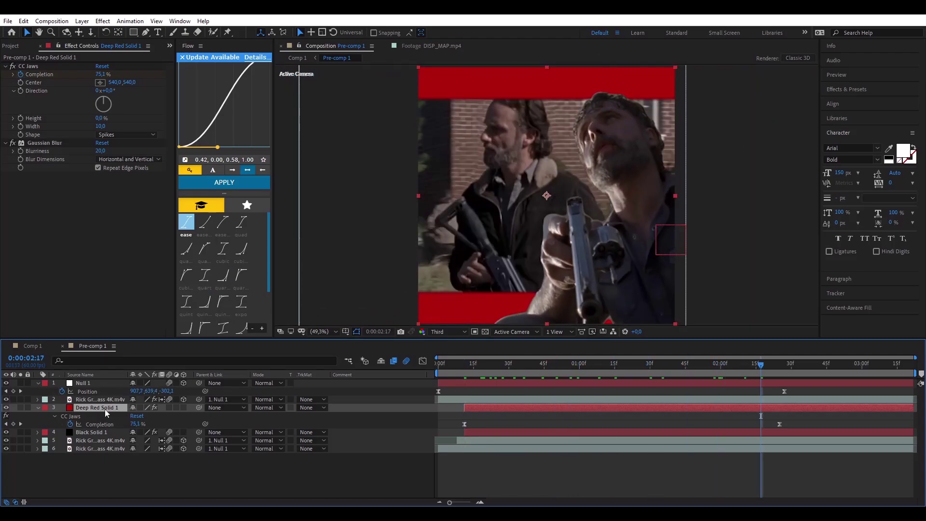
drag(106, 410, 107, 440)
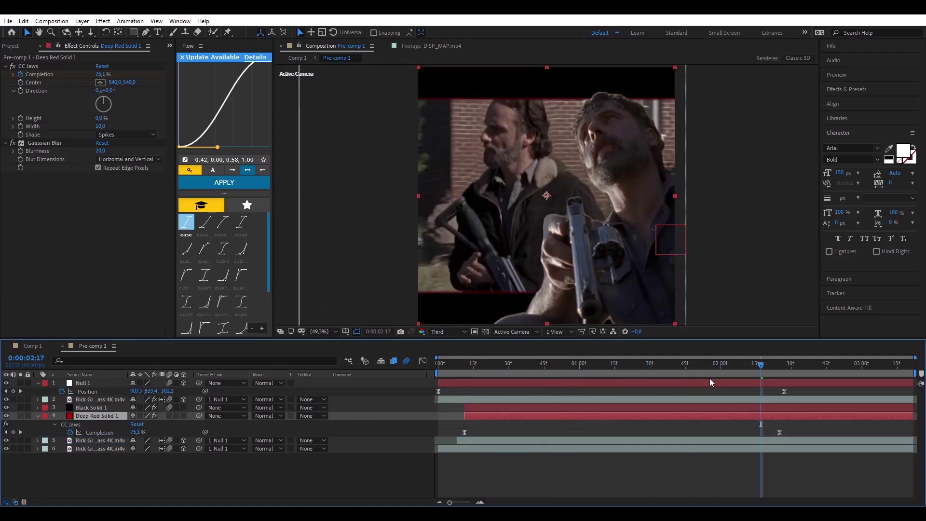
Show the keyframes of both solids and set the deep red solid's last Completion keyframe to 70.1%.
click(770, 408)
key(u)
click(780, 424)
click(93, 432)
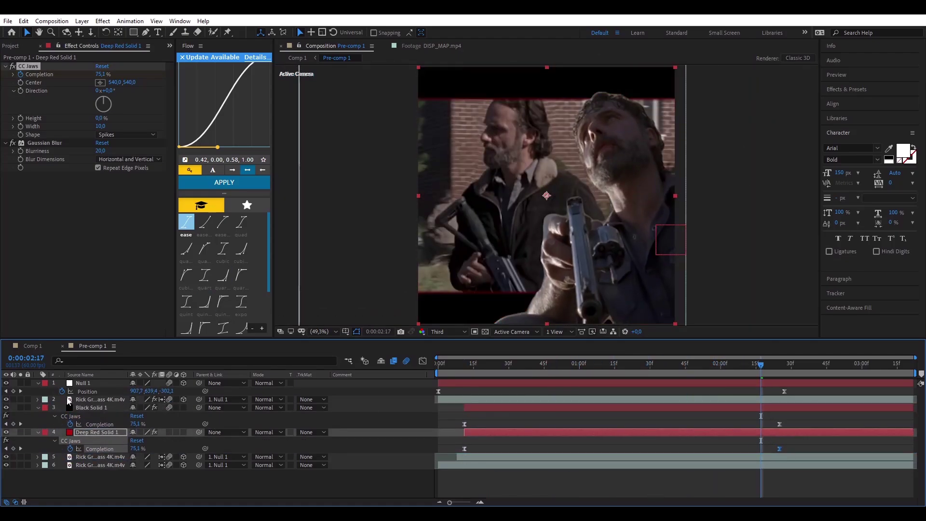
double_click(780, 449)
key(Escape)
double_click(780, 449)
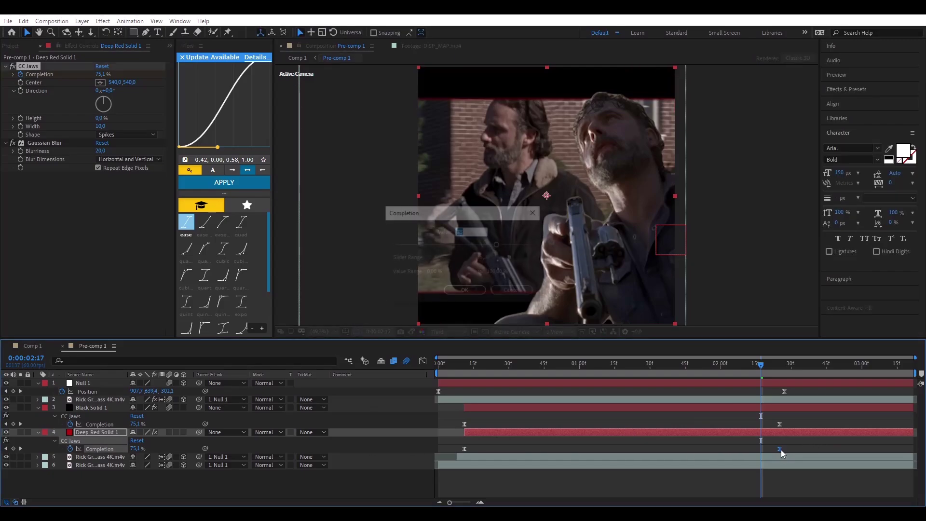
text(70,1)
key(Return)
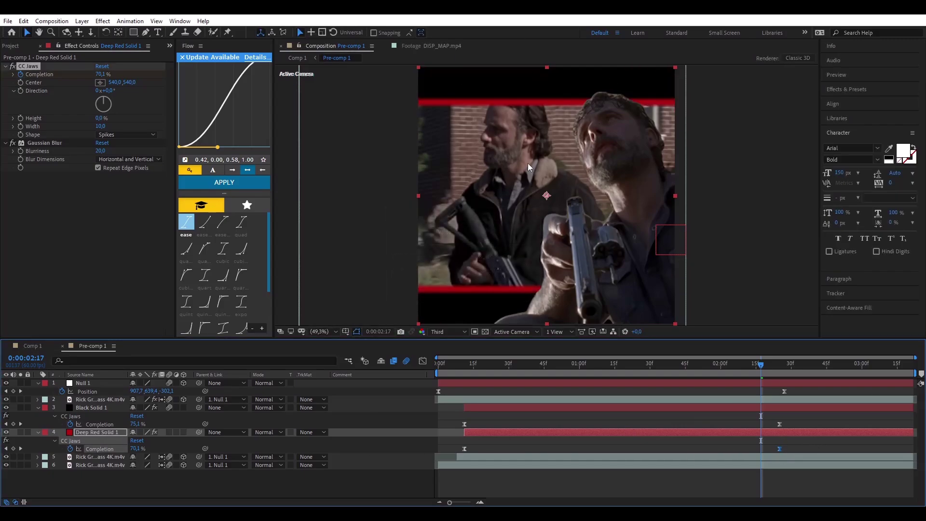
Enable motion blur on the deep red solid, collapse all layer properties and preview from the start.
drag(730, 375, 349, 425)
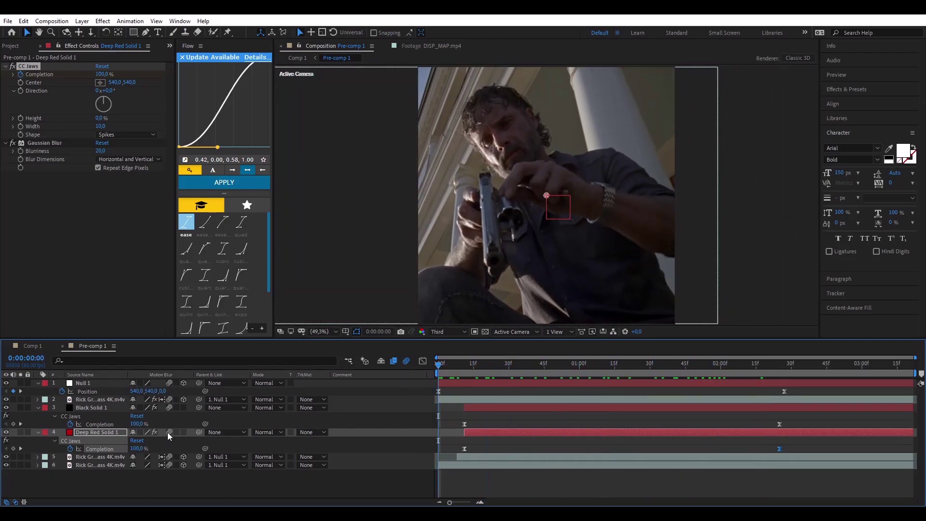
key(u)
key(u)
click(611, 473)
key(u)
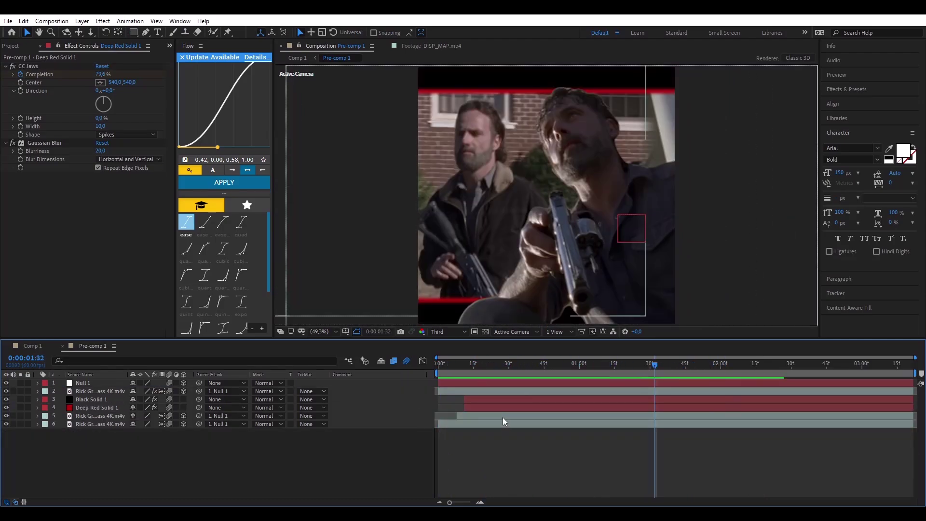
Pre-compose the footage layer directly below the deep red solid, leaving all attributes in Pre-comp 1.
right_click(502, 418)
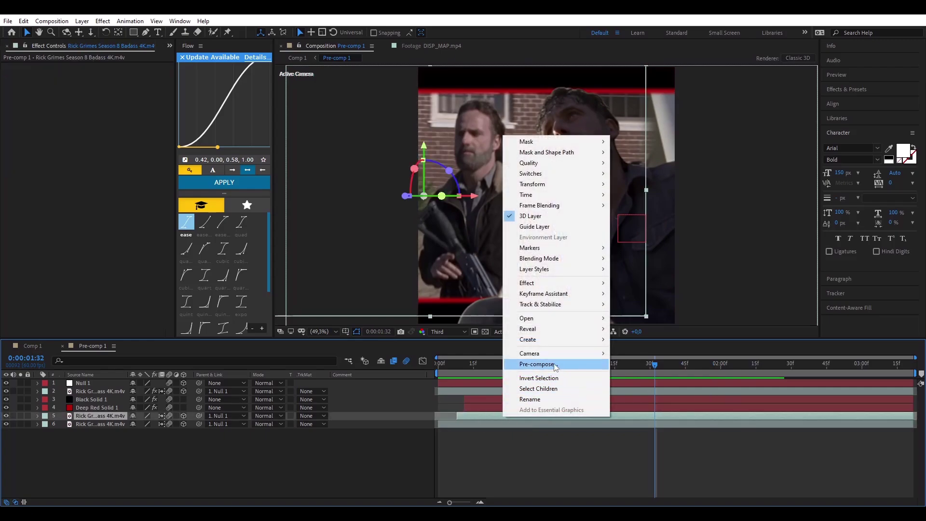
click(537, 365)
click(382, 220)
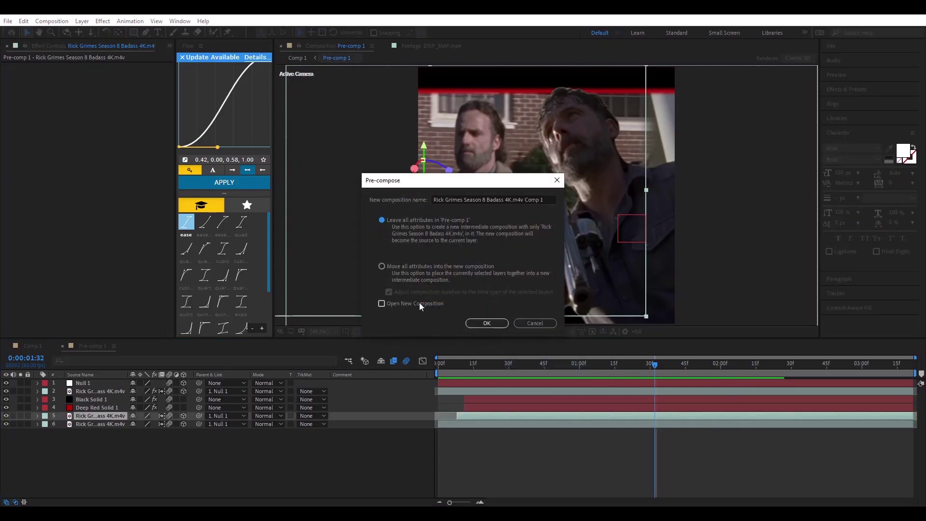
click(487, 322)
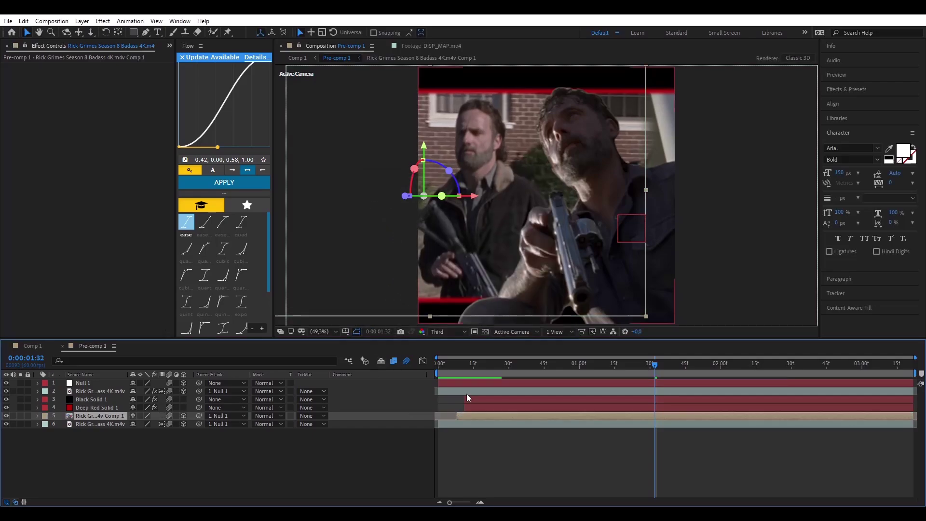
Open the new composition and pre-compose its footage layer, moving all attributes and adjusting the duration to the layer's time span.
key(comma)
key(comma)
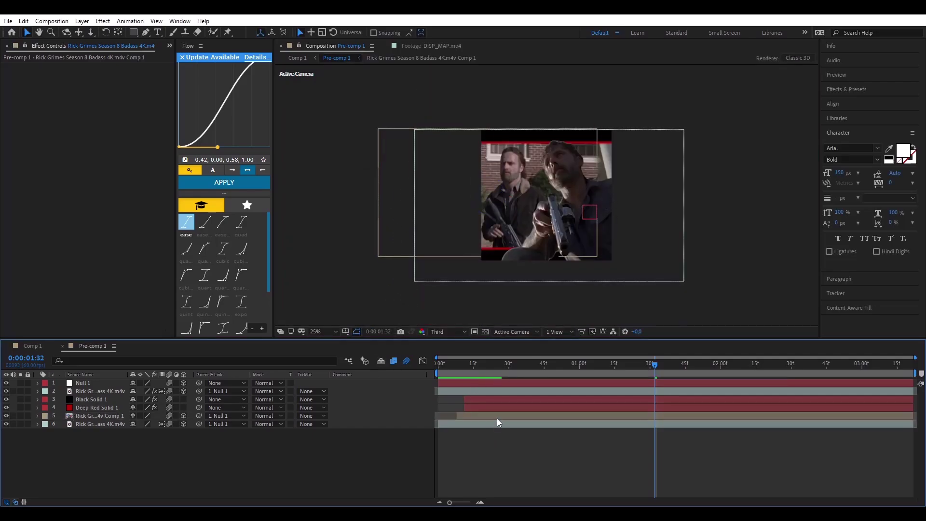
double_click(497, 417)
click(864, 384)
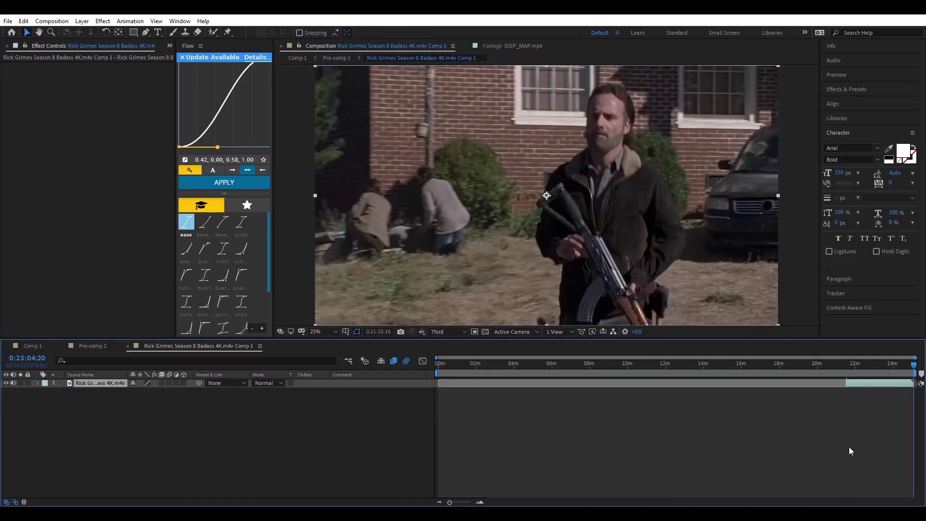
right_click(856, 381)
click(854, 329)
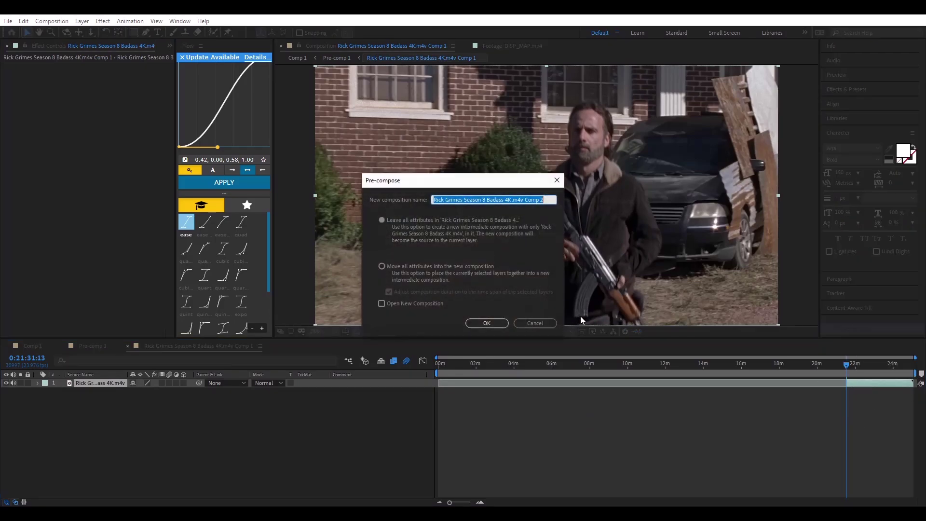
click(408, 278)
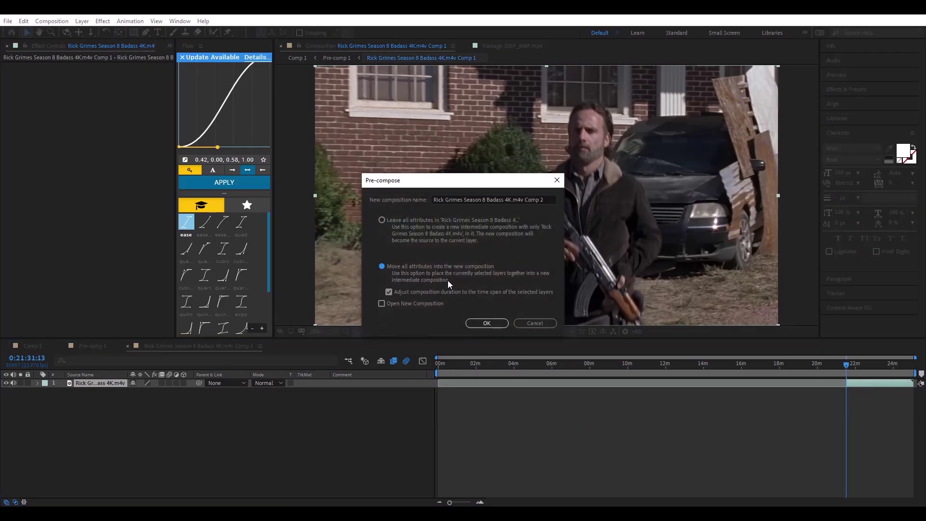
click(487, 321)
Apply the Twixtor effect to the newly pre-composed footage layer.
key(ctrl+space)
text(tw)
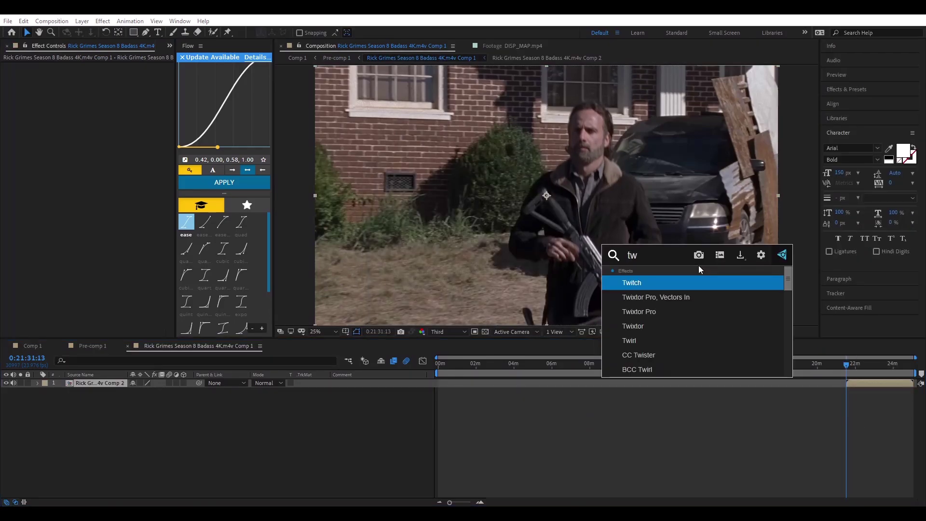
text(ixtor)
click(649, 314)
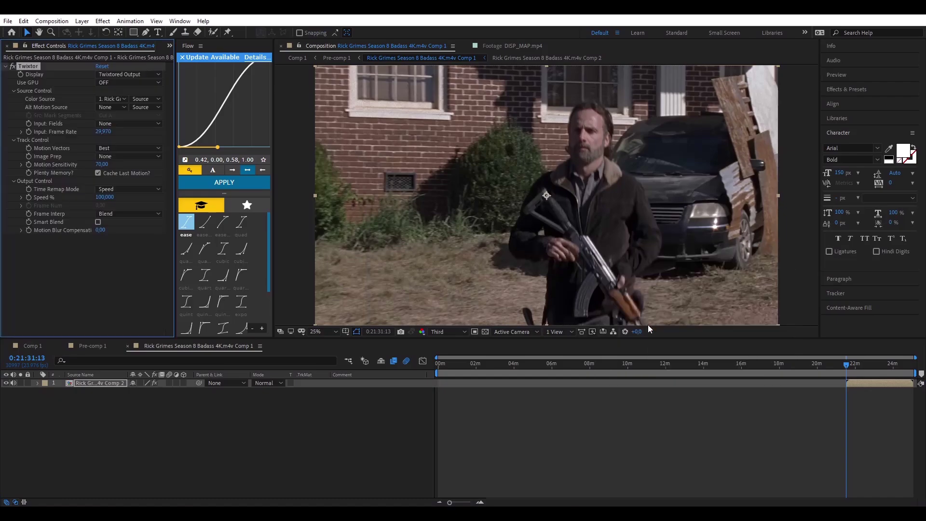
Set Twixtor's input frame rate to 23.976, motion sensitivity to 100, speed to 50%, image prep to Contrast/Edge Enhance and frame interpolation to Motion Weighted Blend.
click(101, 133)
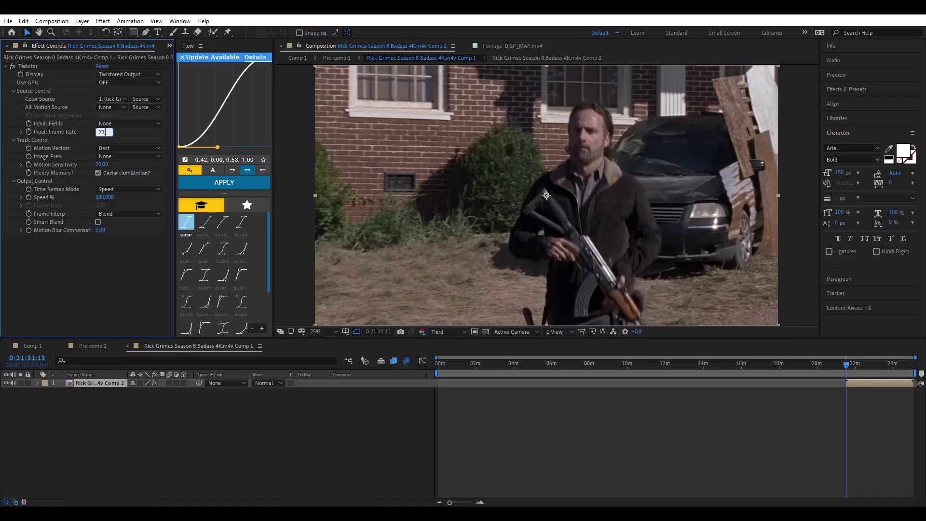
key(Return)
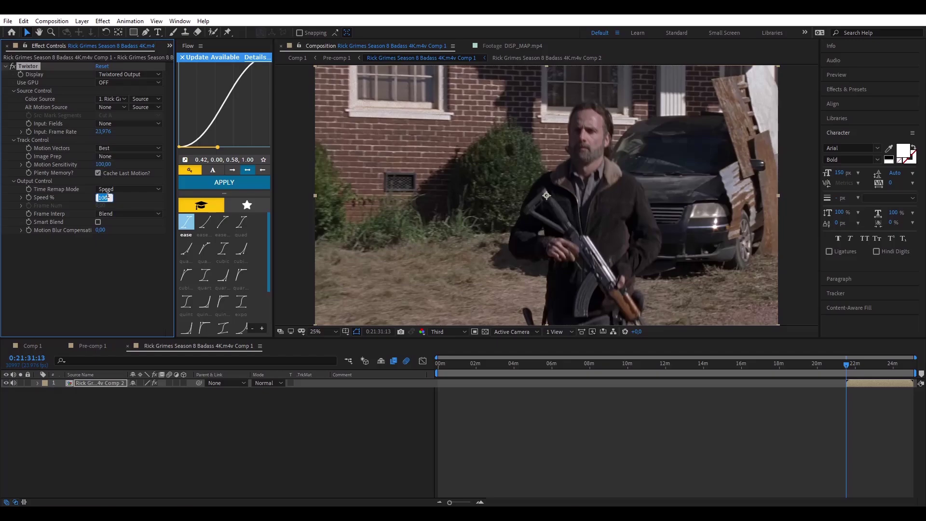
click(104, 156)
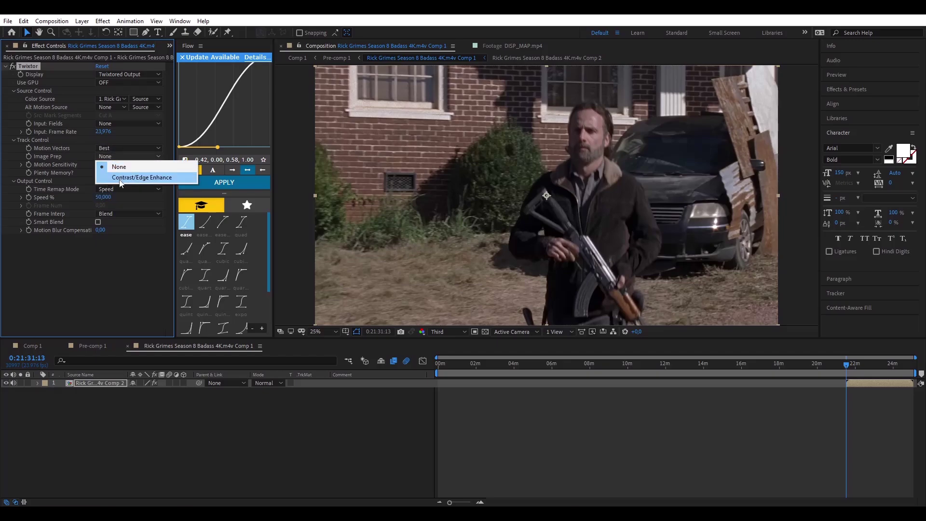
click(127, 177)
click(121, 214)
click(142, 247)
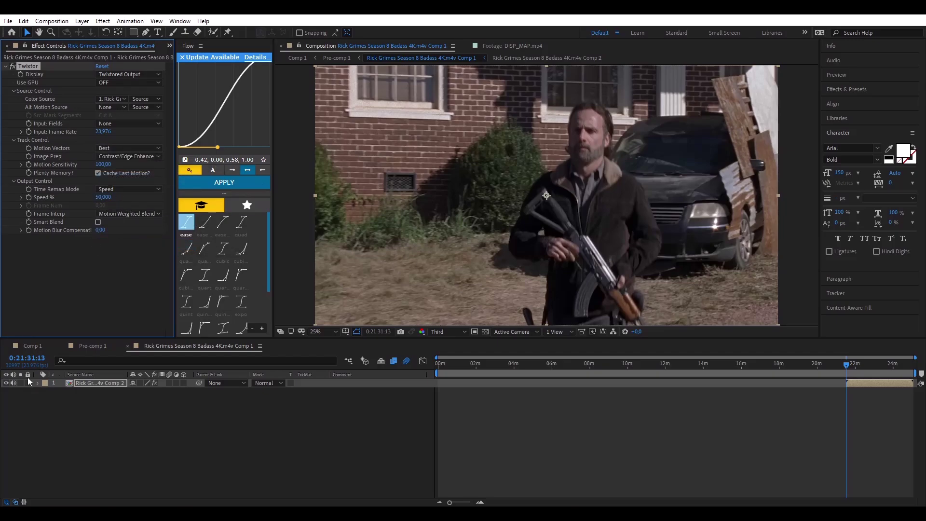
Return to Pre-comp 1, scrub through the slowed footage and preview the composition from the start.
click(85, 347)
drag(543, 366, 721, 365)
key(Home)
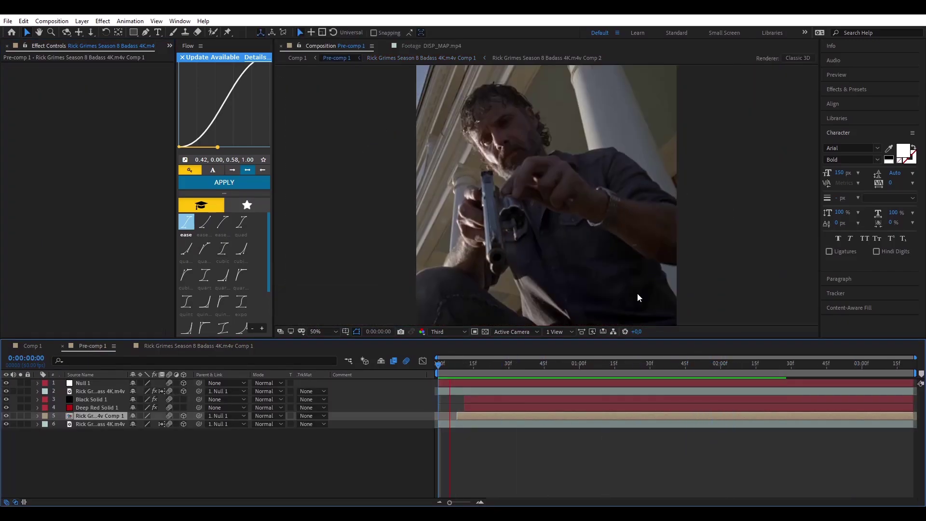
key(space)
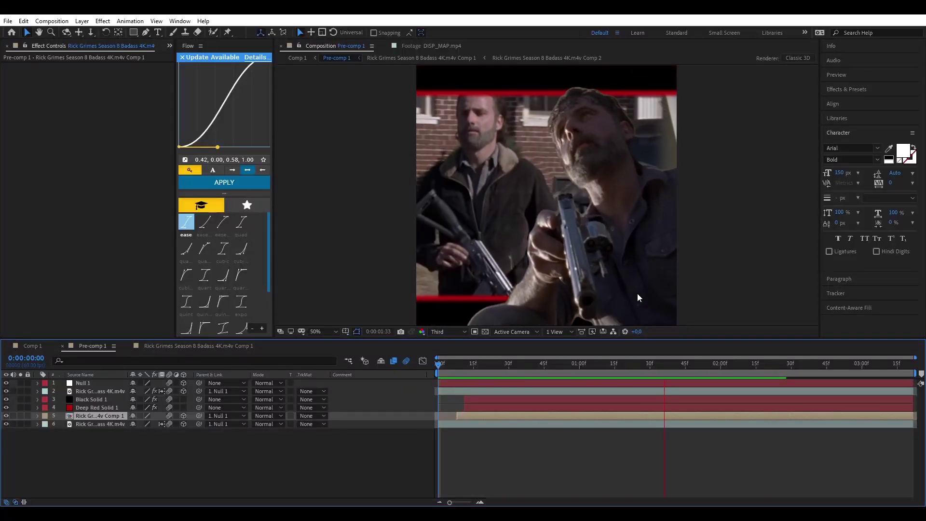
Shift the black and deep red solid layers together about 8 frames later in the Pre-comp 1 timeline.
click(570, 363)
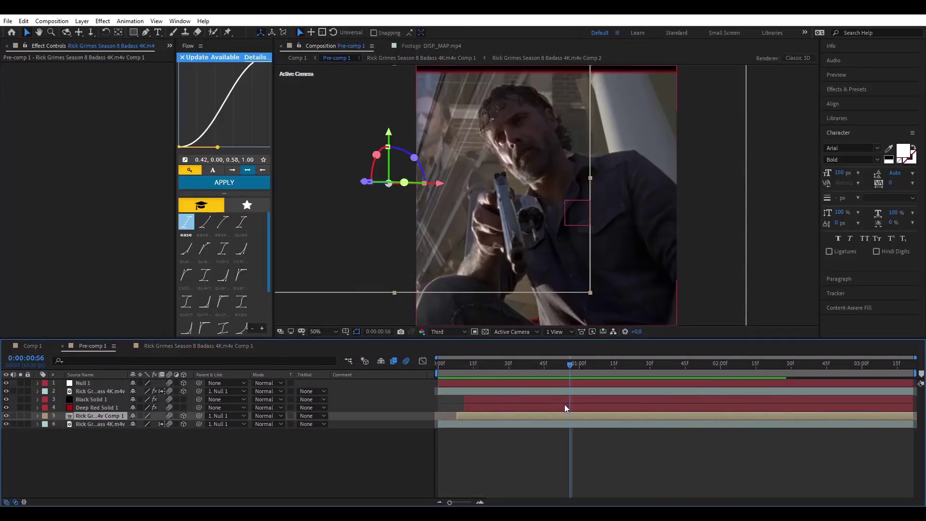
click(565, 405)
shift+click(572, 400)
drag(572, 400, 590, 400)
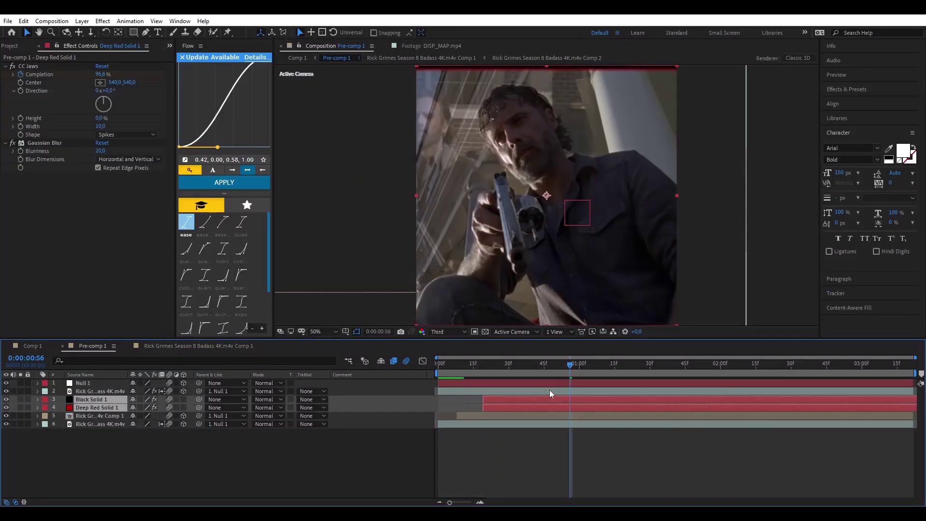